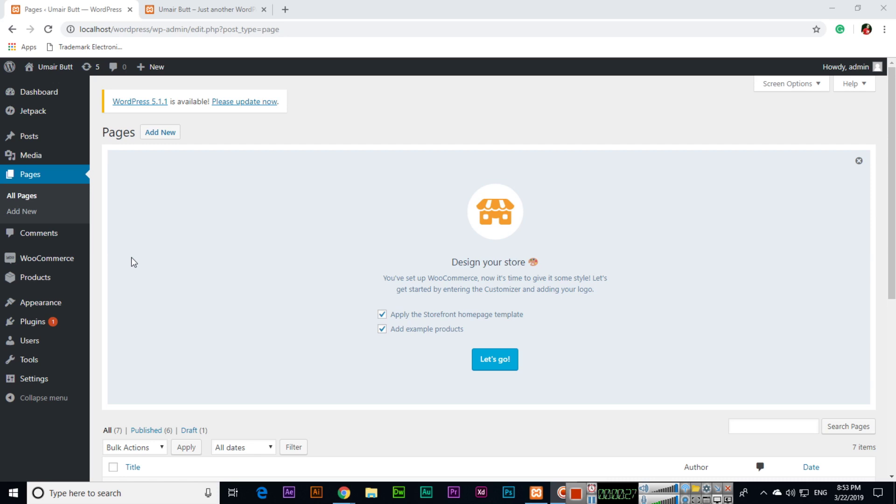
# Open the store's product list and start a new product.
pyautogui.moveTo(47, 280)
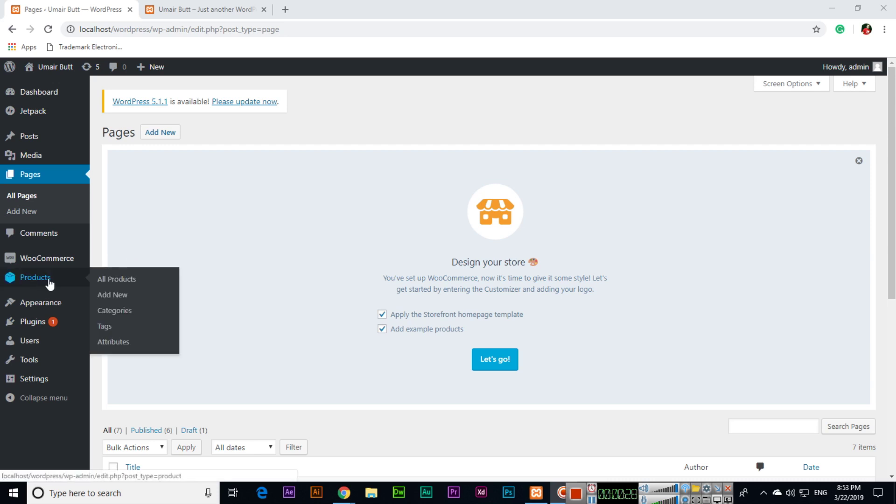
pyautogui.click(122, 284)
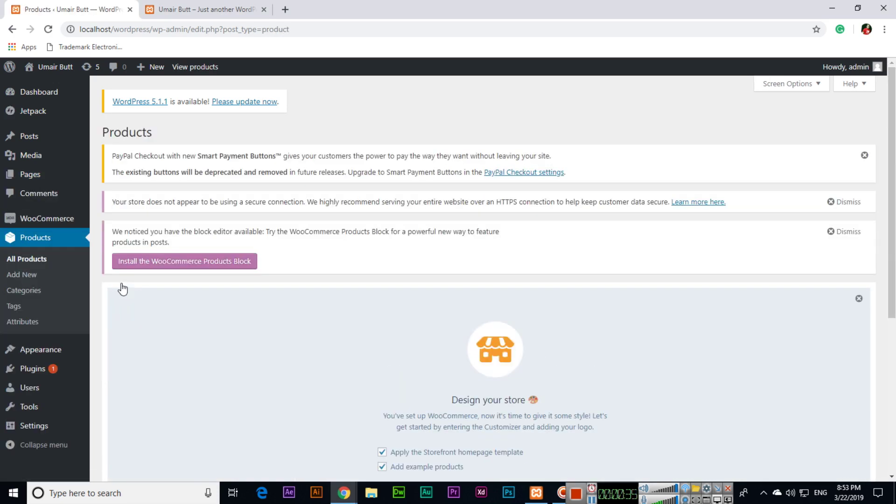
pyautogui.scroll(-5, 178, 299)
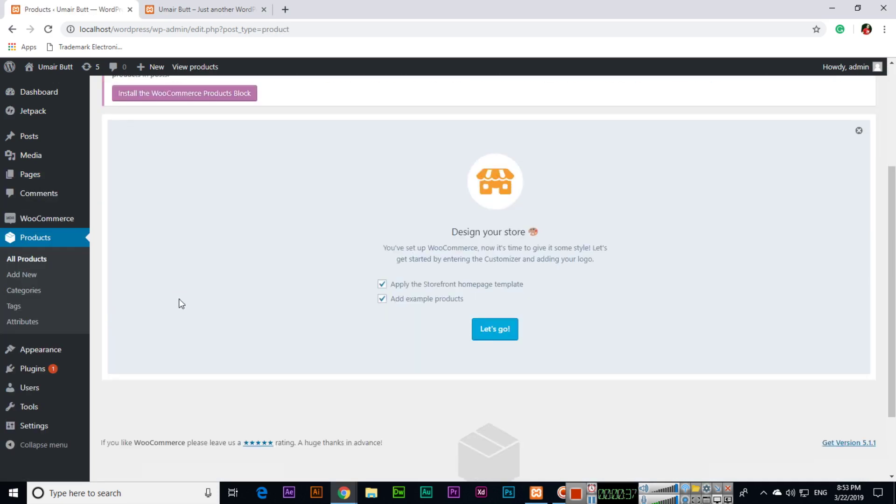
pyautogui.click(44, 279)
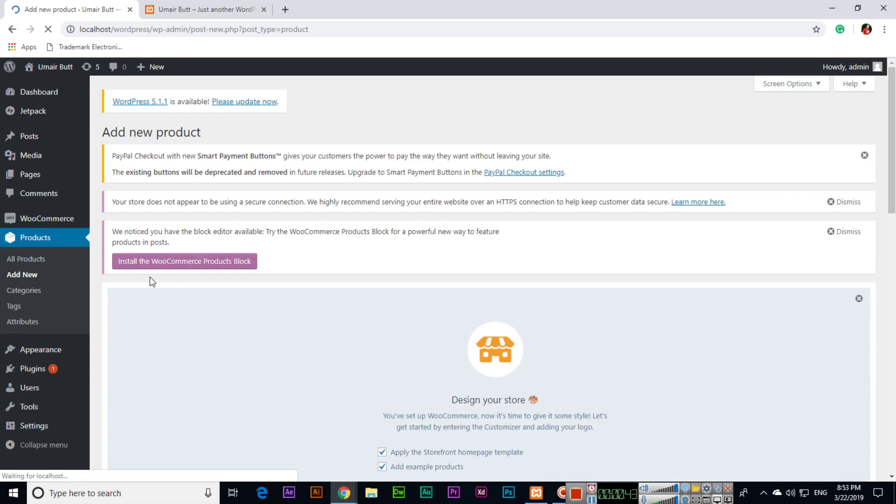
# Title the new product "Laptop Model Number with Unique Specifications".
pyautogui.scroll(-8, 153, 278)
pyautogui.click(164, 186)
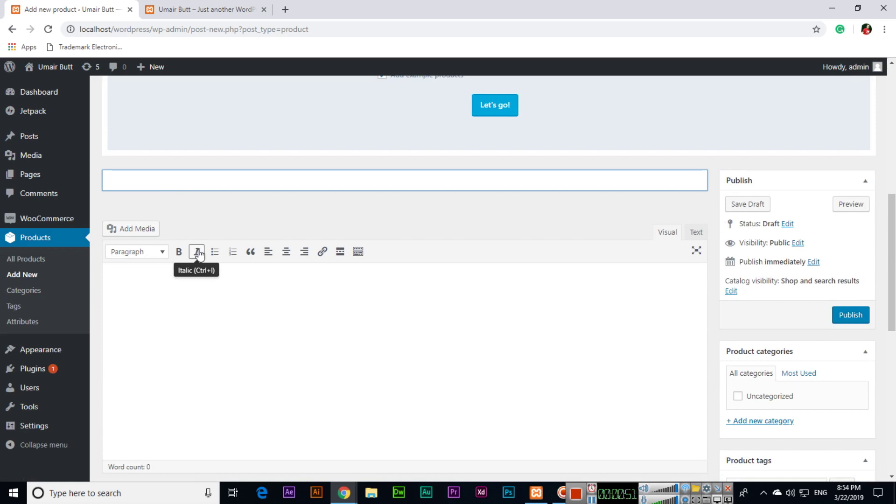
pyautogui.write('Laptop Model Nu')
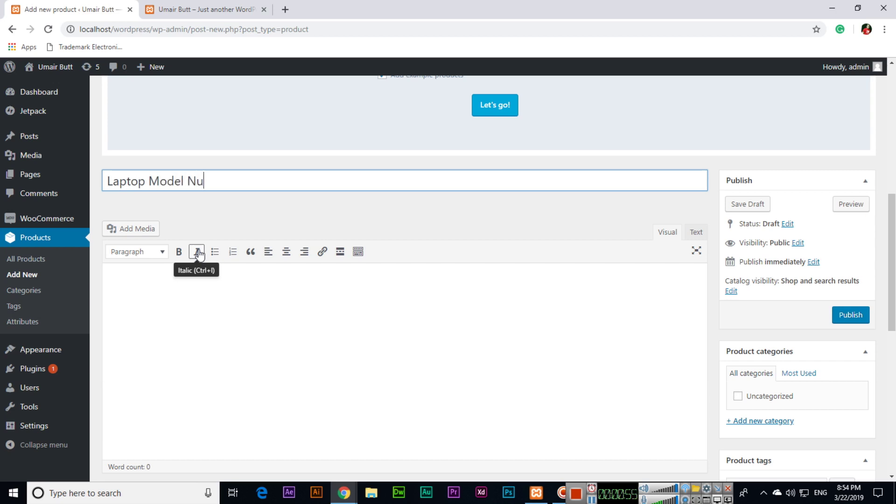
pyautogui.write('mber with ')
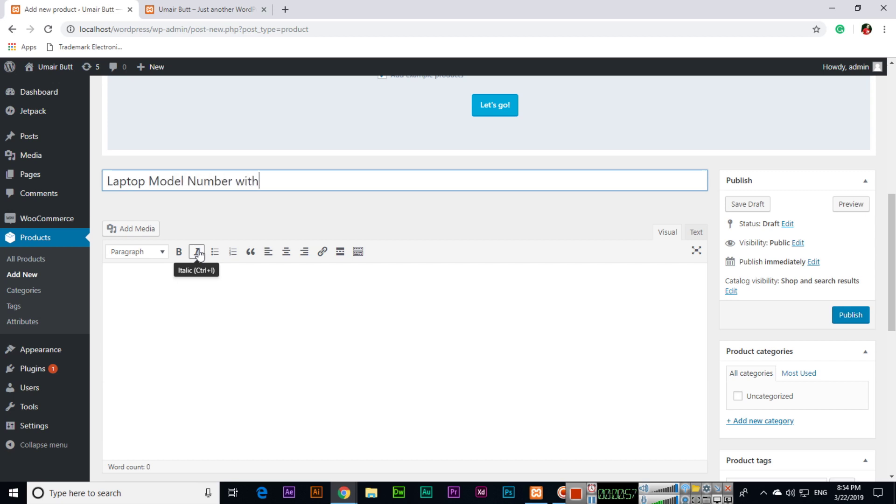
pyautogui.write('Unique Specifications')
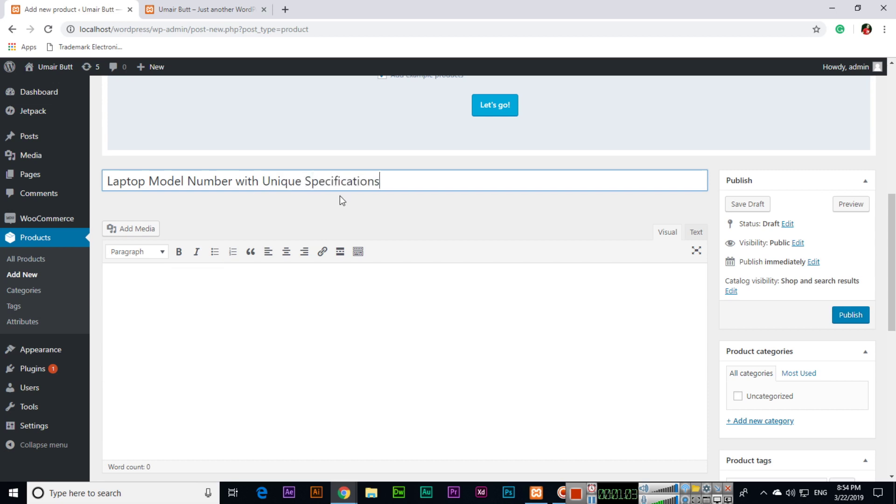
pyautogui.scroll(-1, 322, 214)
pyautogui.click(317, 236)
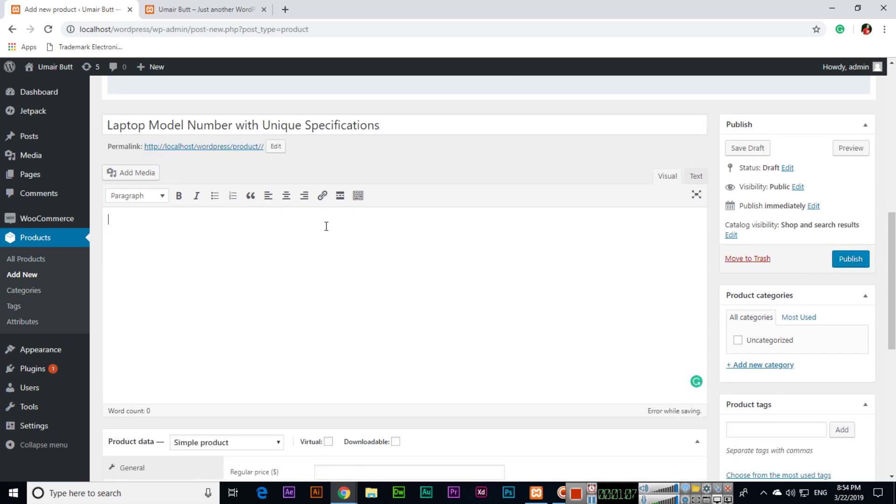
pyautogui.scroll(-8, 314, 225)
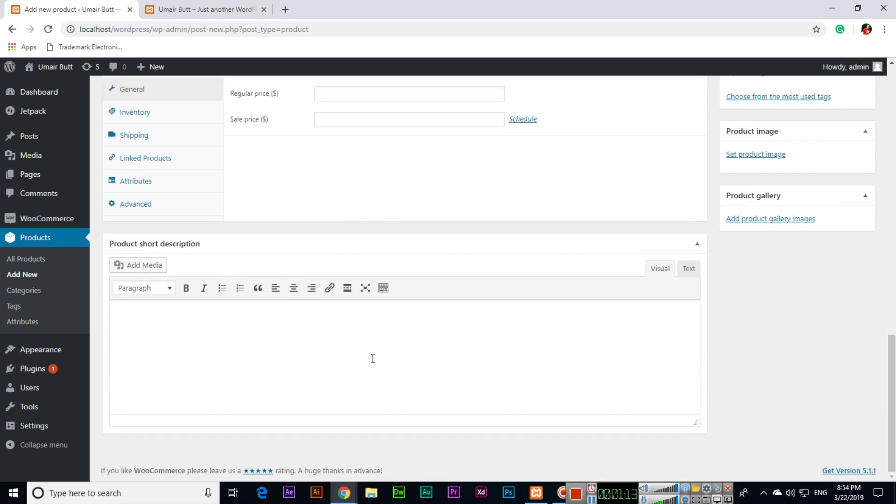
pyautogui.scroll(8, 373, 358)
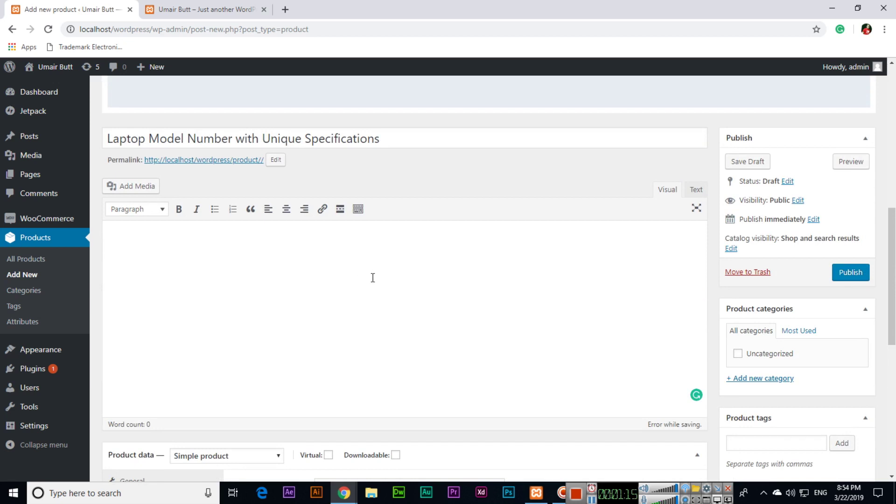
# Upload the laptop picture 1 from the Desktop, fill in its alt text and set it as the product image.
pyautogui.scroll(-5, 373, 278)
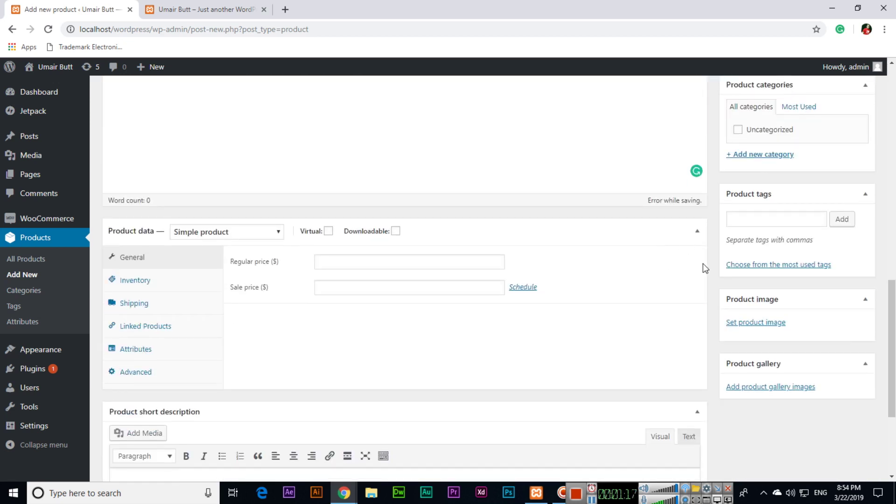
pyautogui.click(761, 324)
pyautogui.click(446, 286)
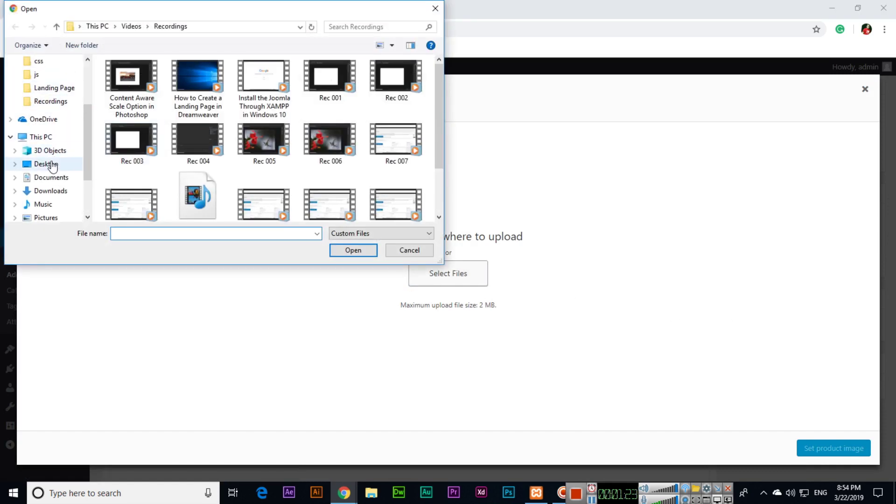
pyautogui.click(52, 164)
pyautogui.scroll(-1, 254, 175)
pyautogui.scroll(1, 257, 176)
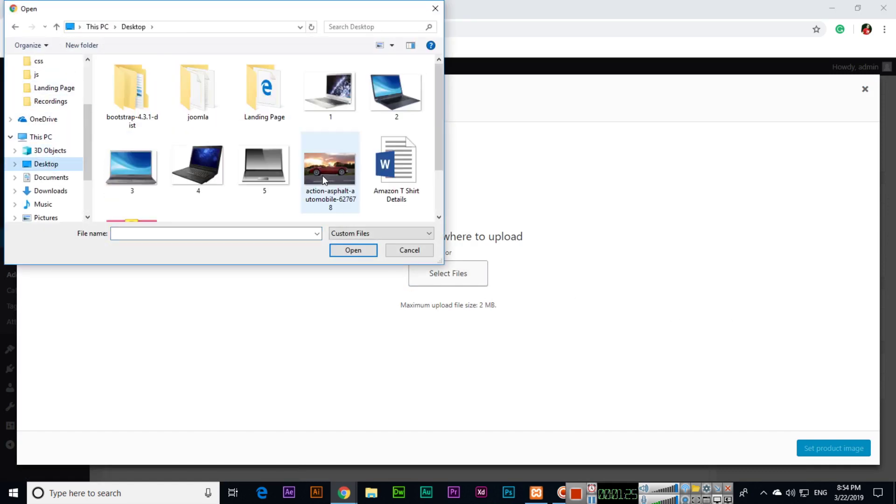
pyautogui.doubleClick(345, 97)
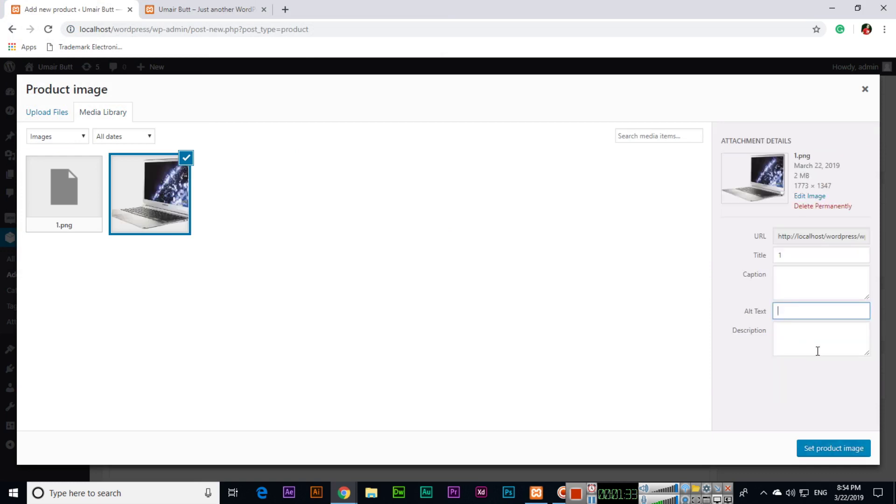
pyautogui.write('ptop')
pyautogui.click(830, 449)
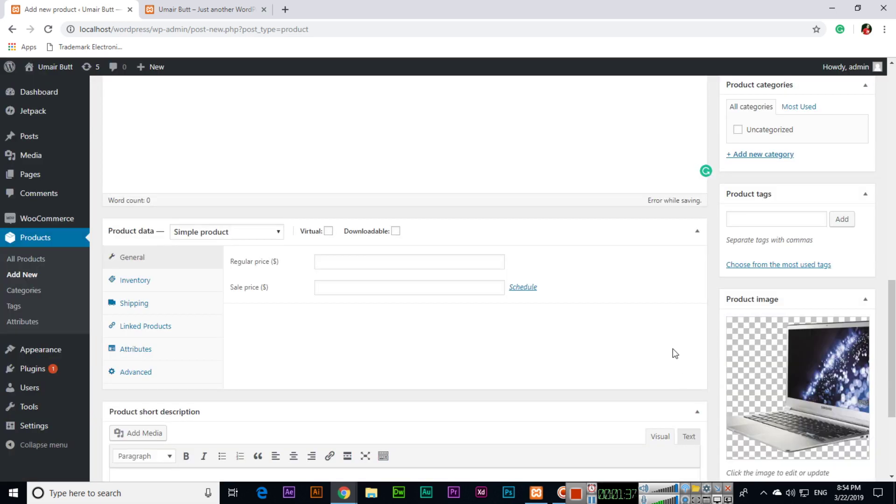
# Upload the laptop pictures 2, 3, 4 and 5 from the Desktop and add them to the product gallery.
pyautogui.scroll(-4, 707, 357)
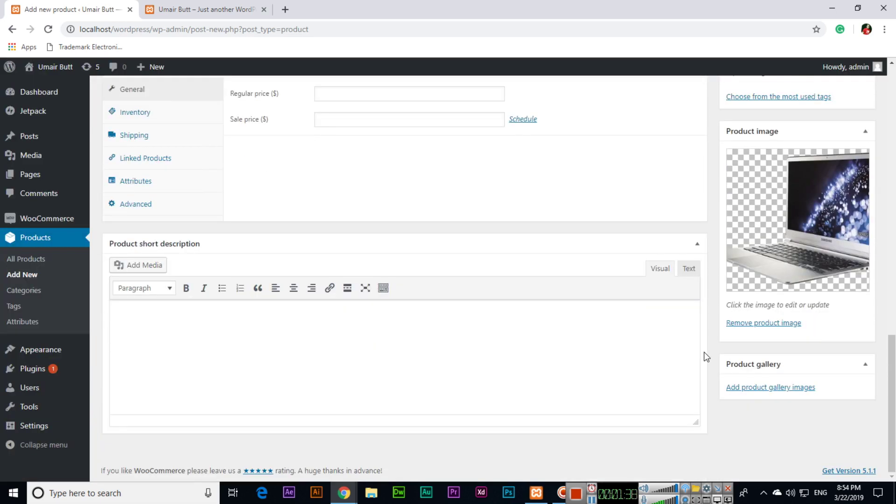
pyautogui.click(774, 389)
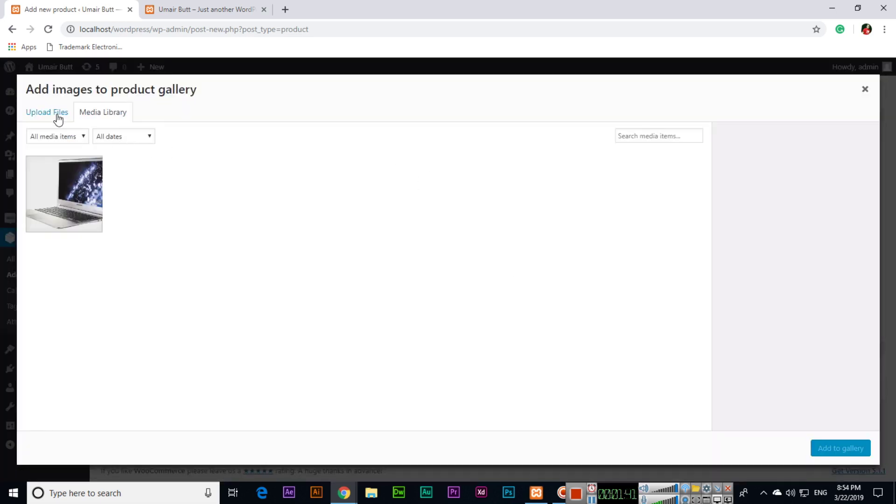
pyautogui.click(58, 116)
pyautogui.click(434, 272)
pyautogui.click(394, 104)
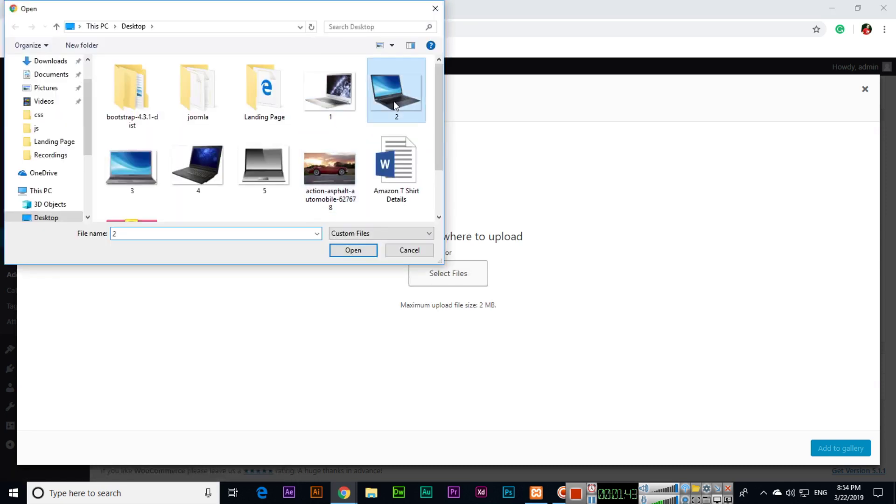
pyautogui.keyDown('ctrl'); pyautogui.click(143, 168); pyautogui.keyUp('ctrl')
pyautogui.keyDown('ctrl'); pyautogui.click(201, 167); pyautogui.keyUp('ctrl')
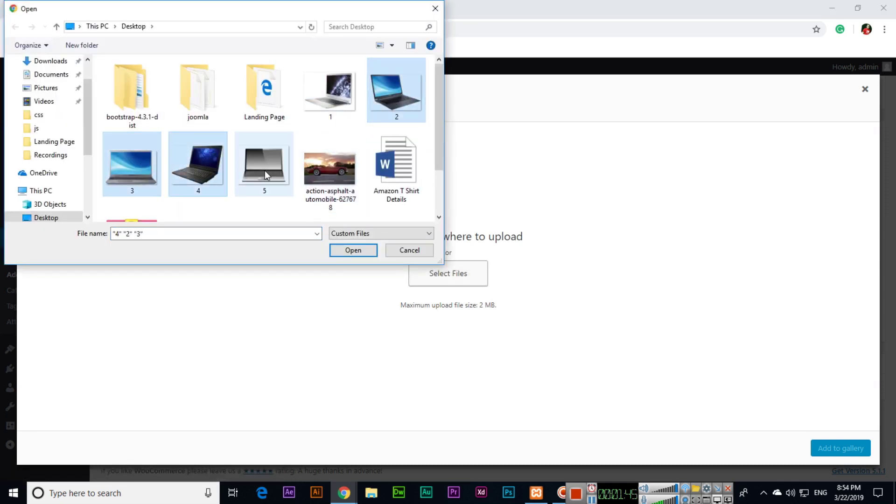
pyautogui.click(366, 253)
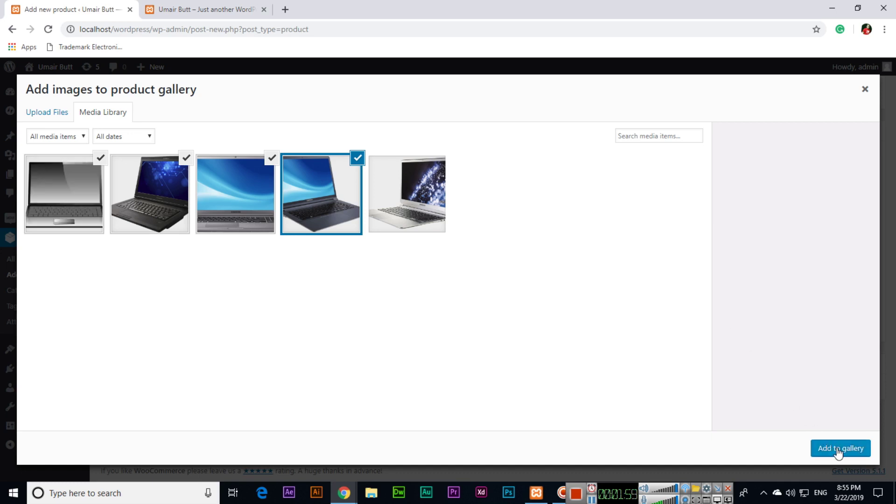
pyautogui.click(838, 447)
pyautogui.scroll(-2, 697, 370)
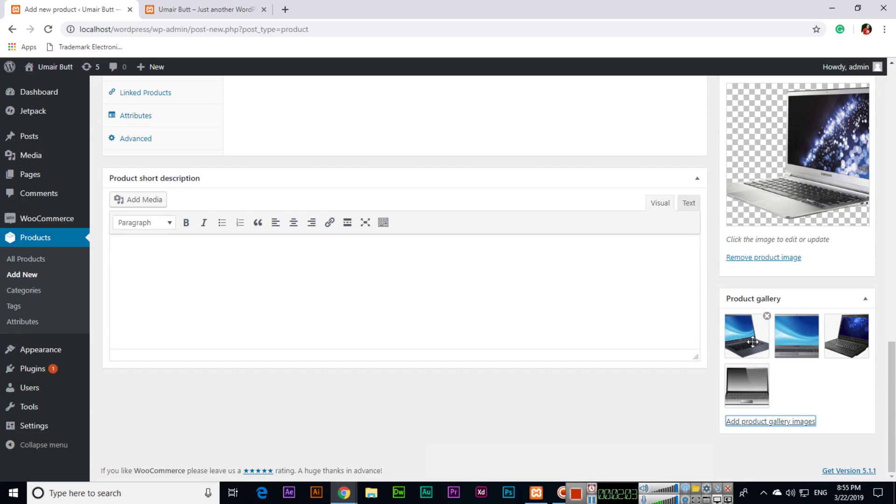
# Set the product's regular price to $500 and its sale price to $400.
pyautogui.scroll(10, 436, 326)
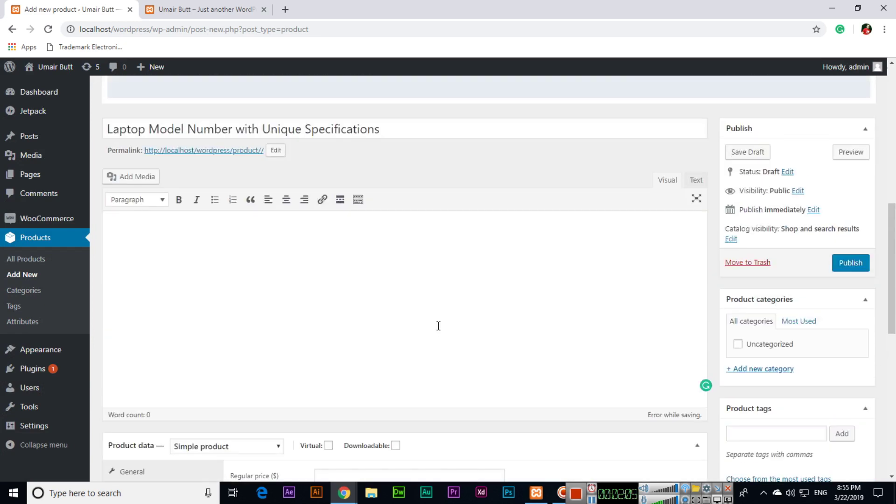
pyautogui.scroll(-4, 441, 324)
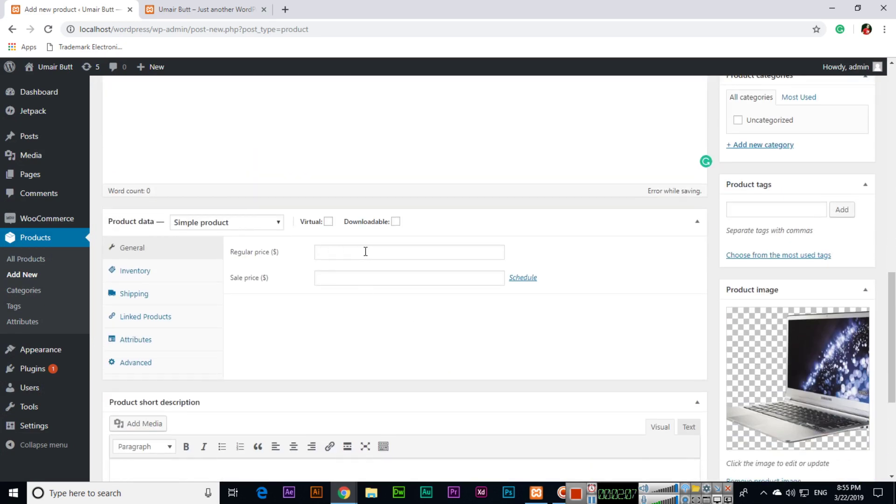
pyautogui.click(368, 253)
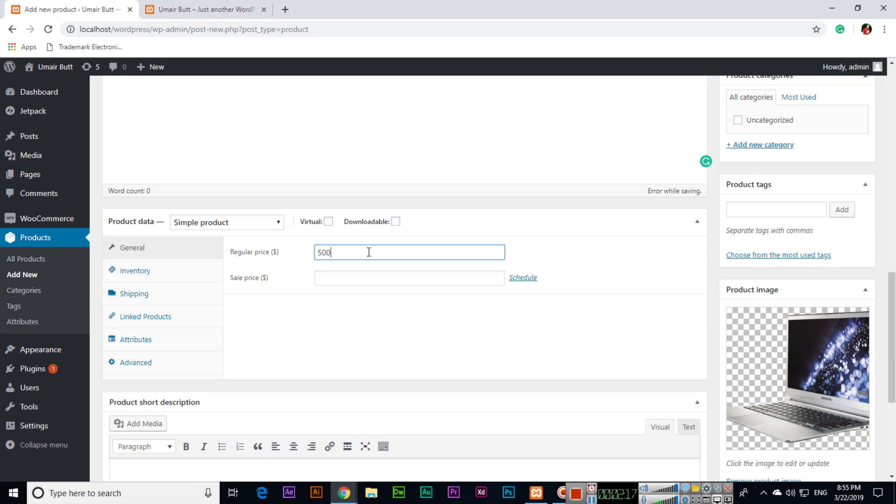
pyautogui.press('Tab')
pyautogui.write('400')
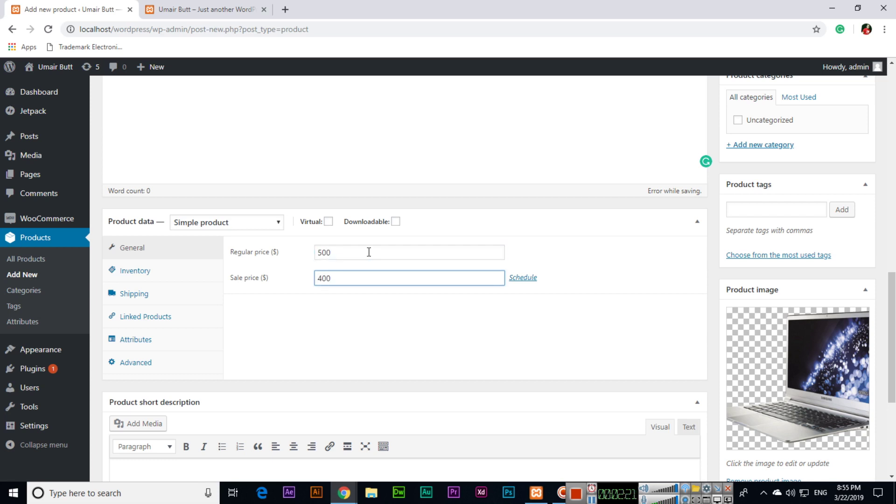
# Show the additional row of formatting tools in the product's main description editor.
pyautogui.scroll(8, 386, 254)
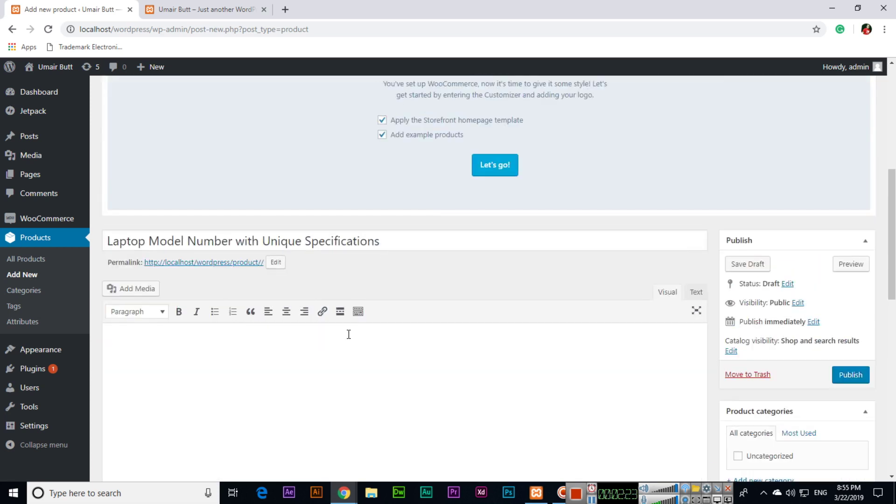
pyautogui.click(356, 349)
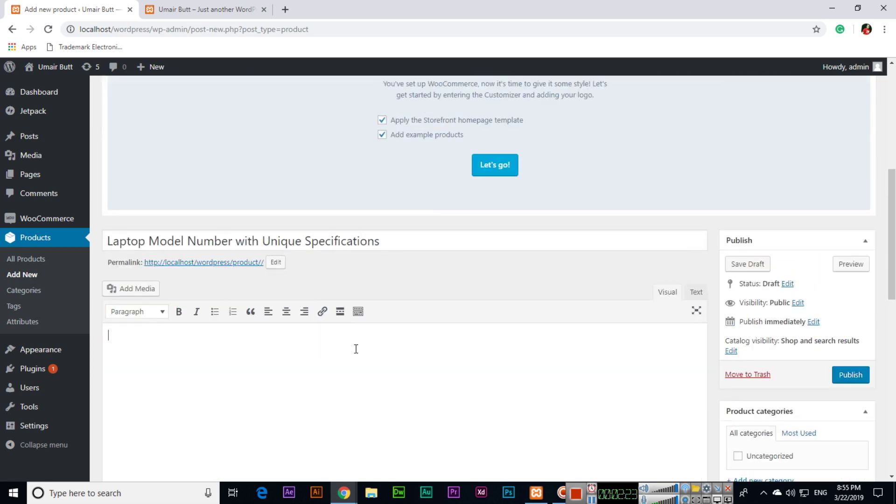
pyautogui.click(359, 315)
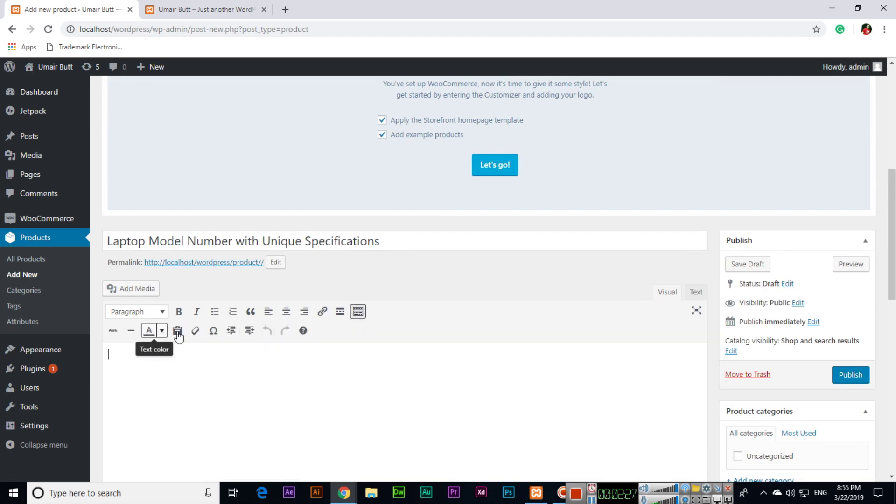
# Add a new top-level product category named "Electronics" to the product.
pyautogui.scroll(-2, 282, 346)
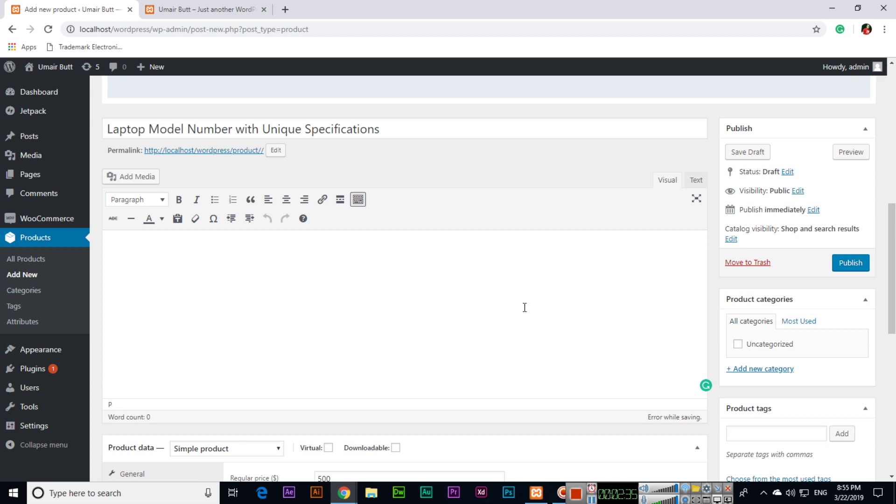
pyautogui.click(784, 369)
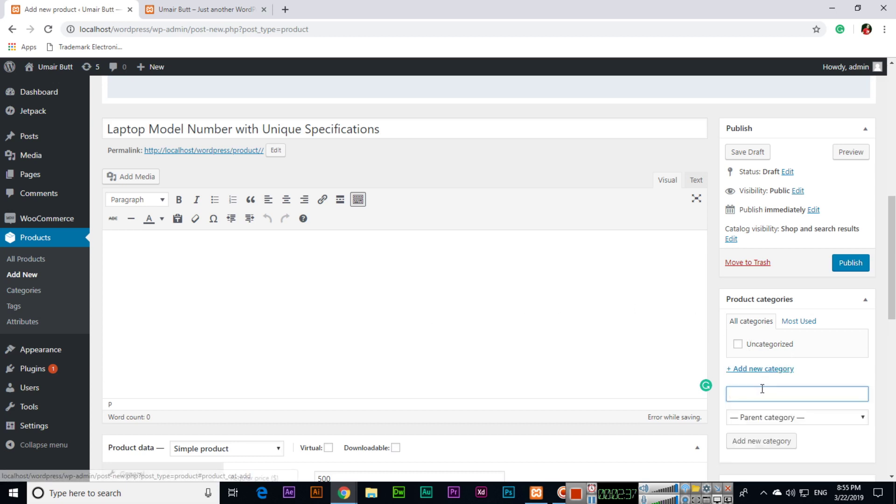
pyautogui.scroll(-1, 770, 388)
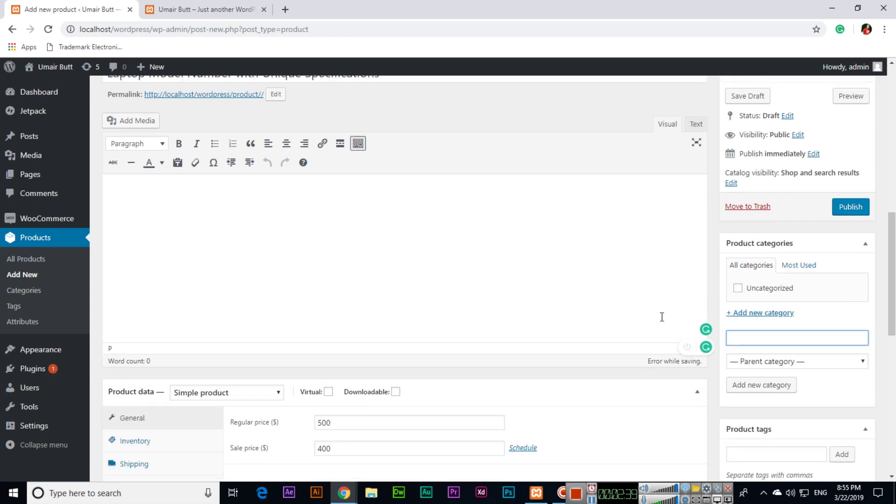
pyautogui.write('Electronics')
pyautogui.click(756, 386)
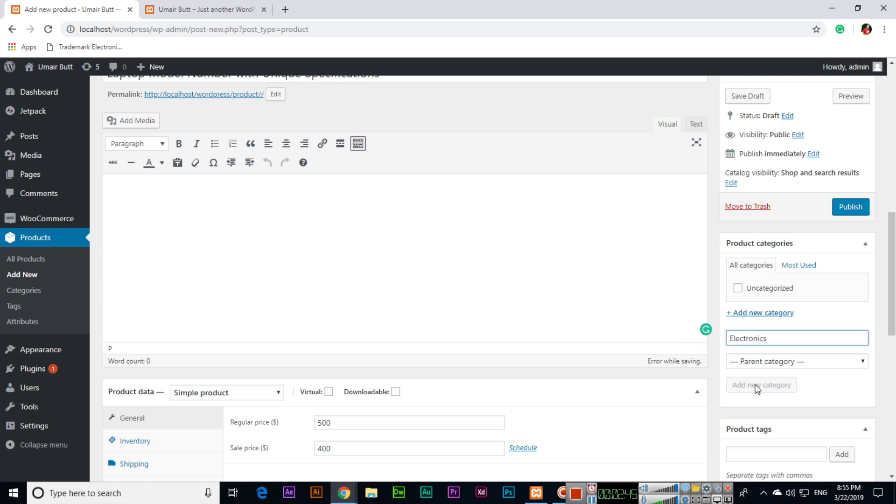
# Add a product category named "Laptop" with Electronics as its parent category.
pyautogui.write('Laptops')
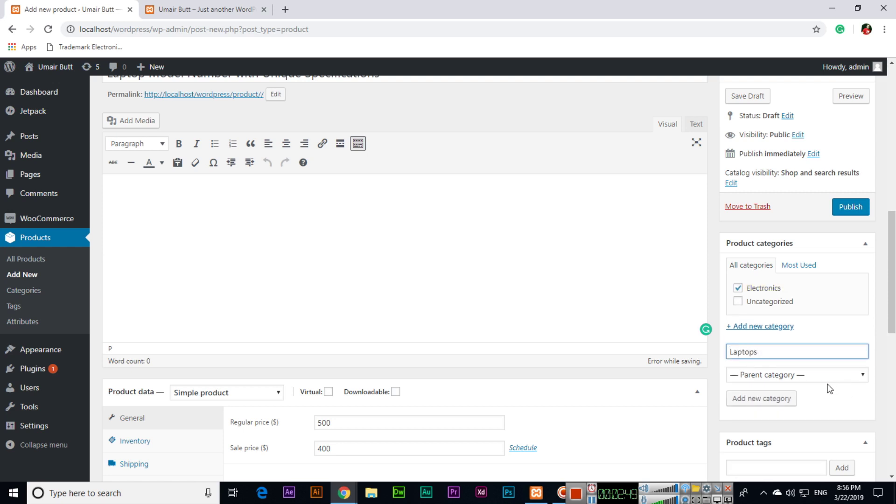
pyautogui.press('BackSpace')
pyautogui.click(779, 378)
pyautogui.click(776, 410)
pyautogui.click(769, 405)
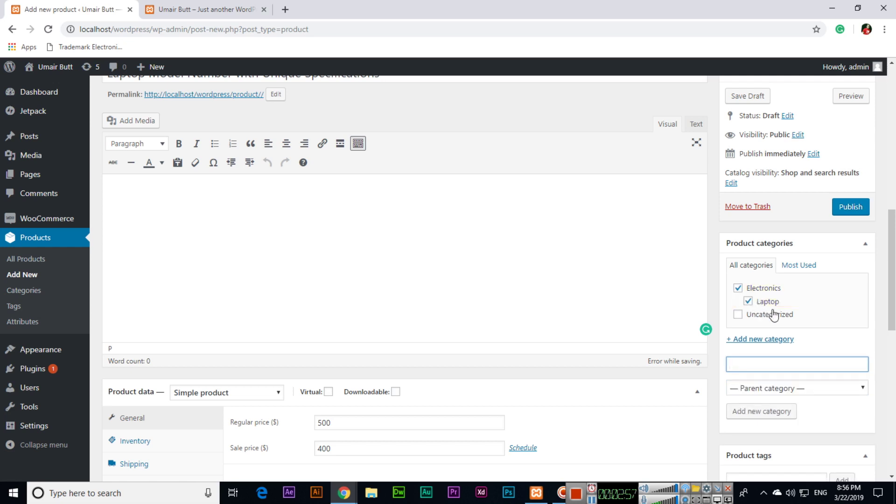
# Open lipsum.net in a new browser tab and generate five paragraphs of Lorem Ipsum placeholder text.
pyautogui.click(748, 301)
pyautogui.click(583, 248)
pyautogui.click(285, 11)
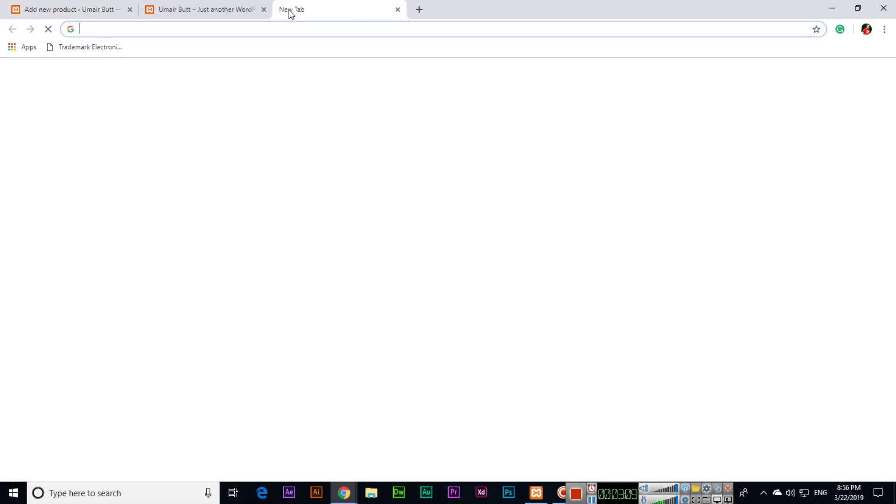
pyautogui.write('lipsum.ne')
pyautogui.press('Return')
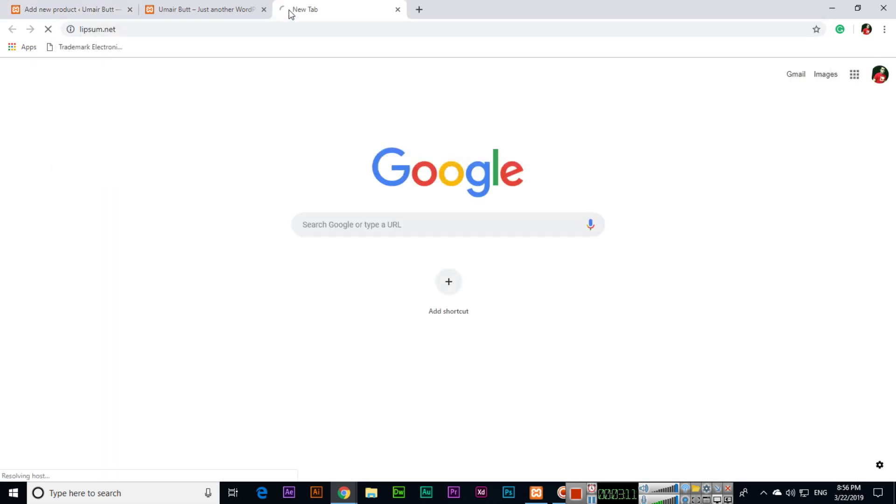
pyautogui.click(112, 14)
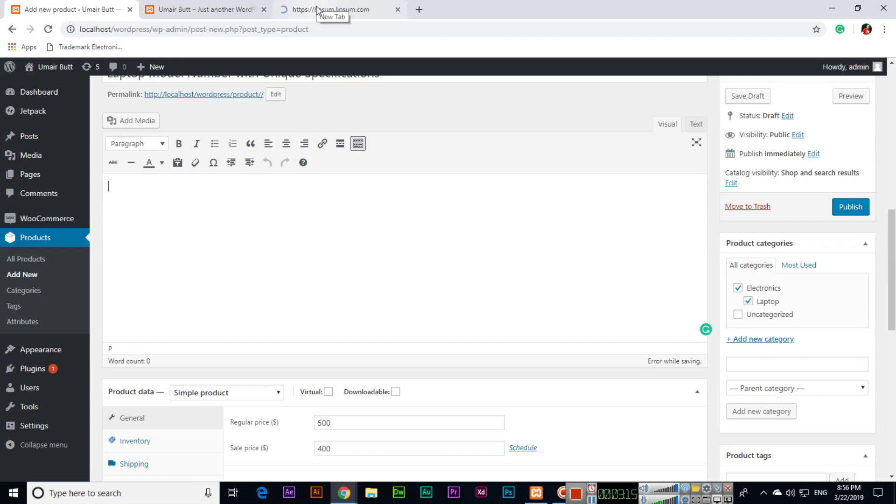
pyautogui.click(311, 4)
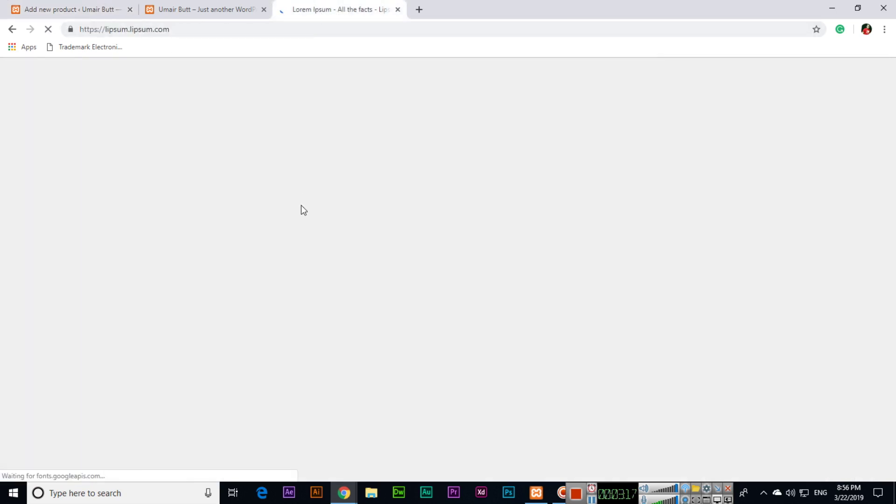
pyautogui.scroll(-3, 422, 252)
pyautogui.scroll(-4, 422, 252)
pyautogui.click(592, 221)
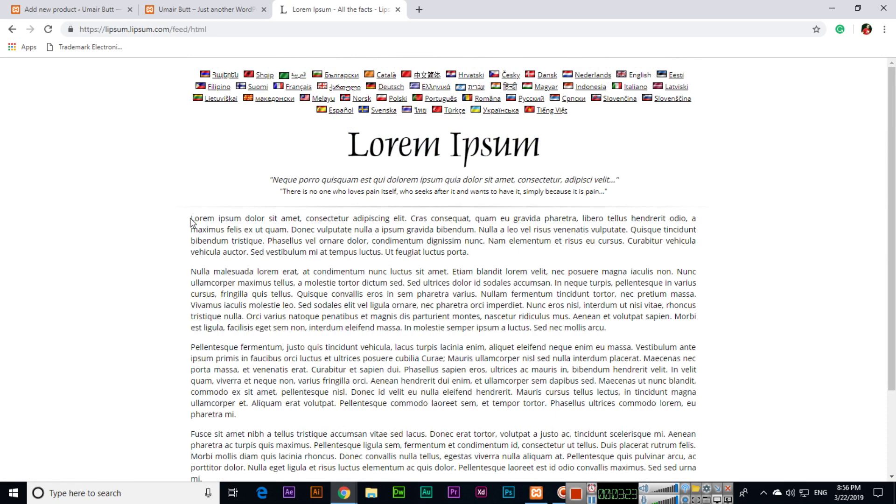
# Copy the first two generated Lorem Ipsum paragraphs into the product's main description.
pyautogui.moveTo(191, 218); pyautogui.dragTo(617, 386)
pyautogui.hotkey('ctrl', 'c')
pyautogui.click(70, 9)
pyautogui.hotkey('ctrl', 'v')
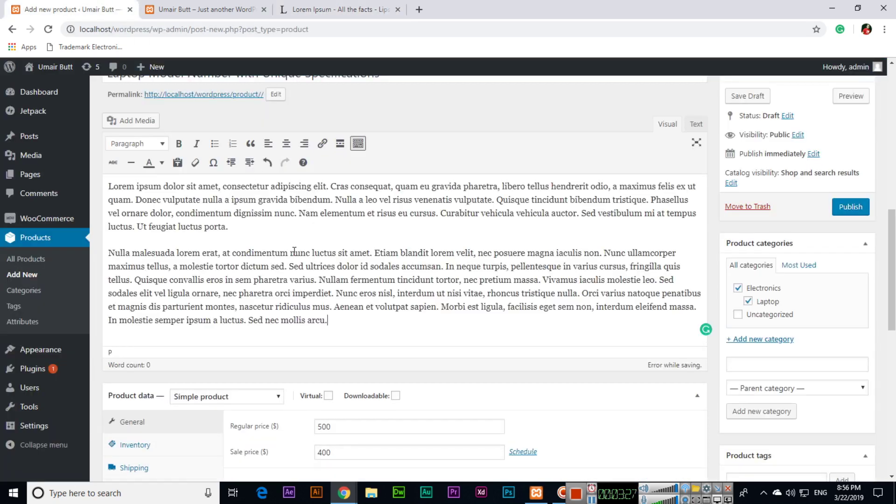
# Return to the Lorem Ipsum generator and generate placeholder text as lists.
pyautogui.click(339, 9)
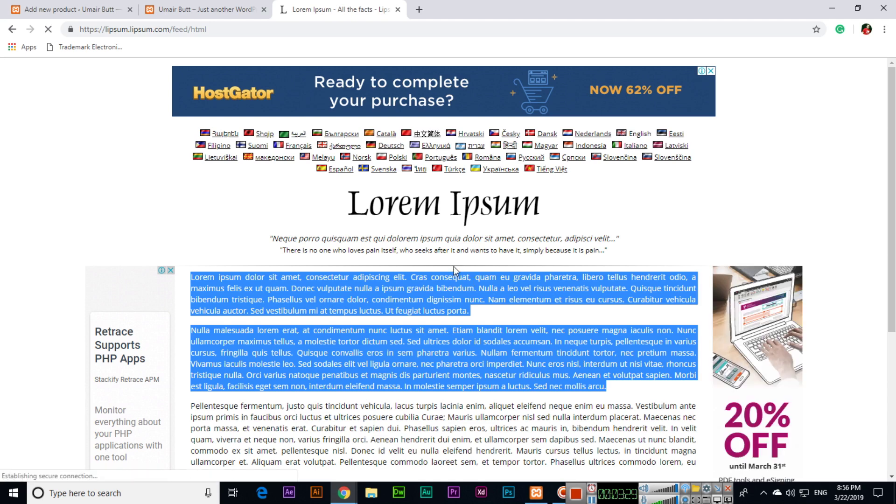
pyautogui.click(450, 281)
pyautogui.click(12, 29)
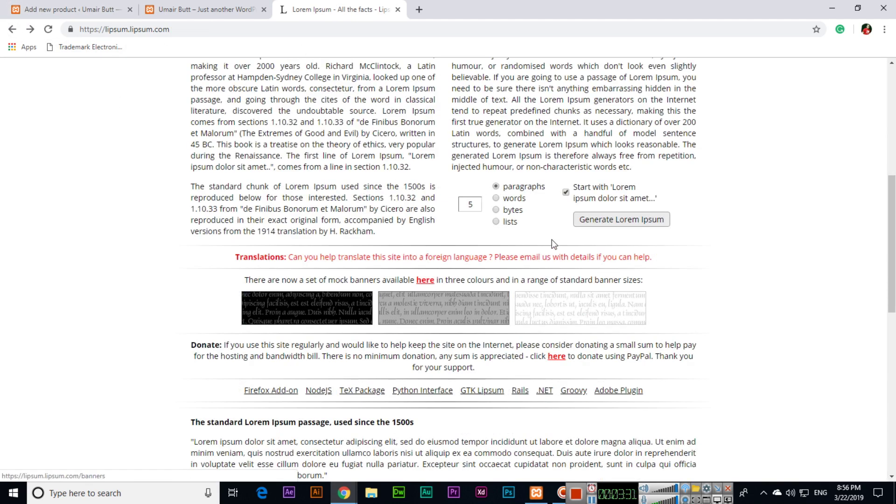
pyautogui.click(496, 222)
pyautogui.click(602, 222)
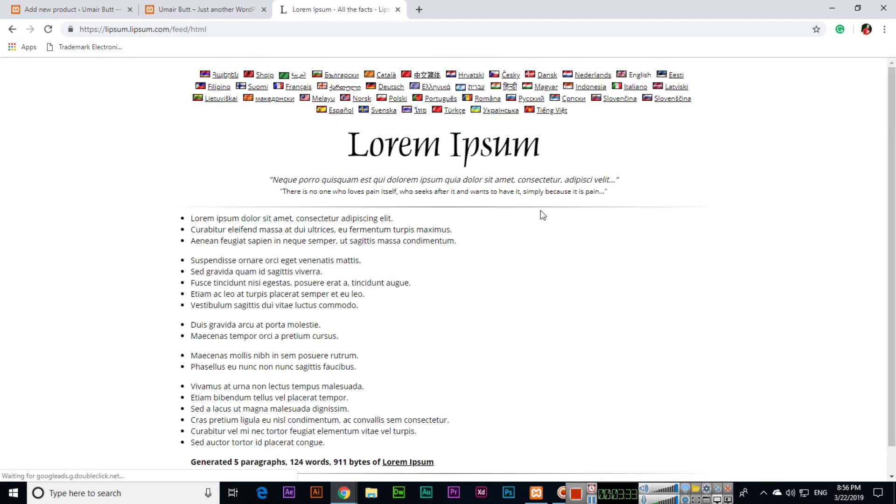
# Copy the first five generated list items, through "Sed gravida quam id sagittis viverra.", into the product short description.
pyautogui.moveTo(198, 222); pyautogui.dragTo(346, 276)
pyautogui.click(191, 277)
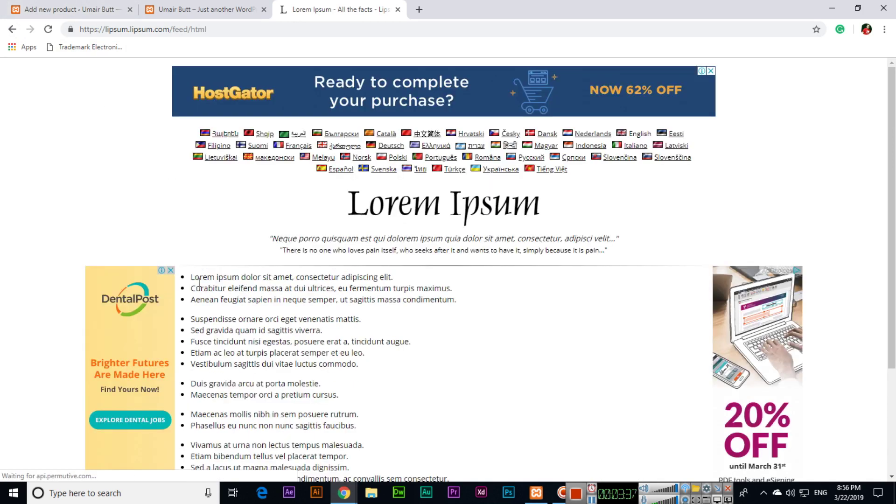
pyautogui.moveTo(192, 277); pyautogui.dragTo(327, 331)
pyautogui.hotkey('ctrl', 'c')
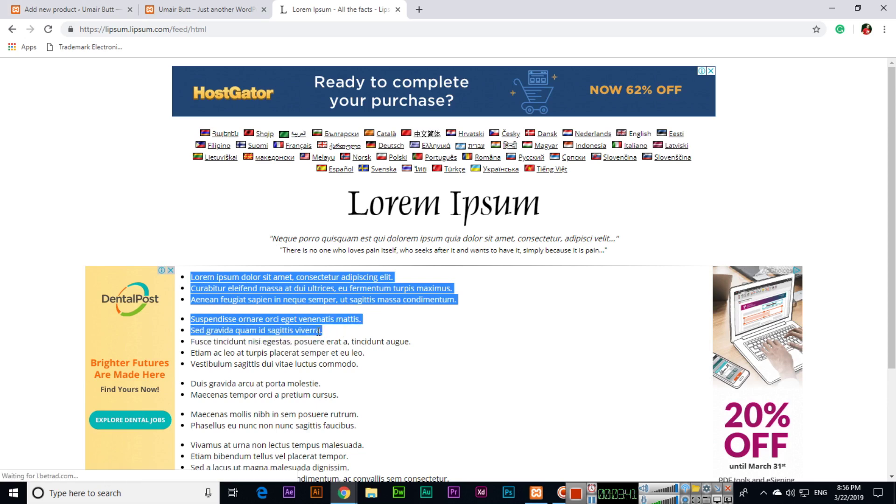
pyautogui.click(45, 5)
pyautogui.scroll(-7, 277, 349)
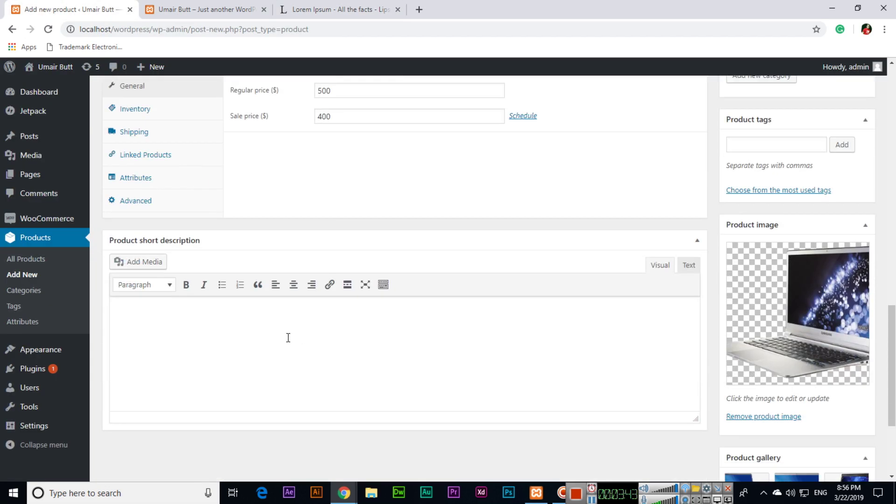
pyautogui.click(288, 337)
pyautogui.hotkey('ctrl', 'v')
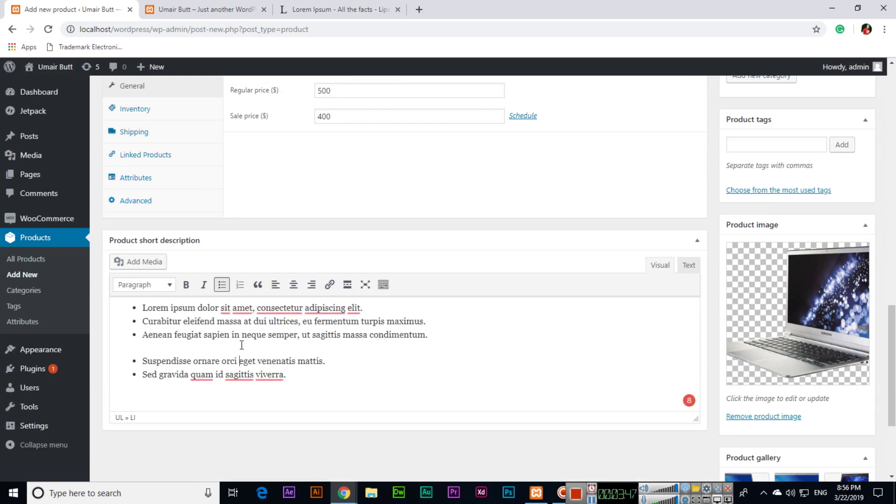
# Review the product's title, descriptions, prices, categories, product image and gallery before publishing.
pyautogui.scroll(5, 365, 388)
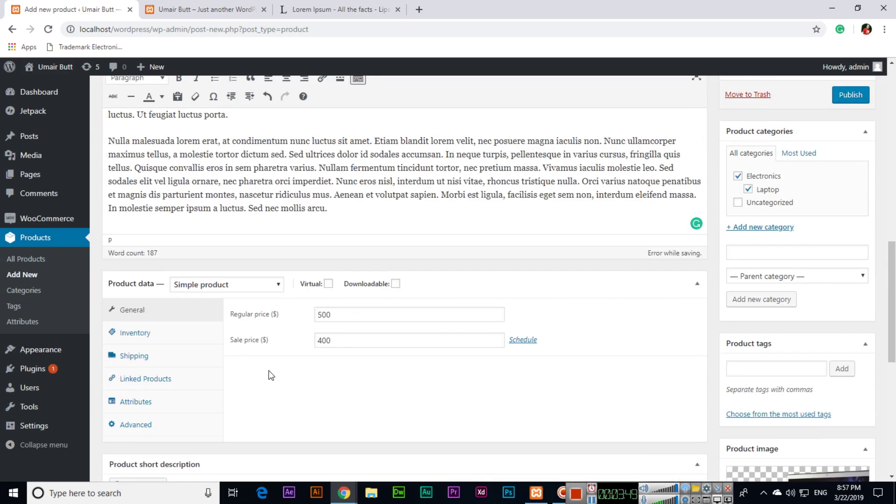
pyautogui.scroll(6, 271, 374)
pyautogui.scroll(-12, 399, 376)
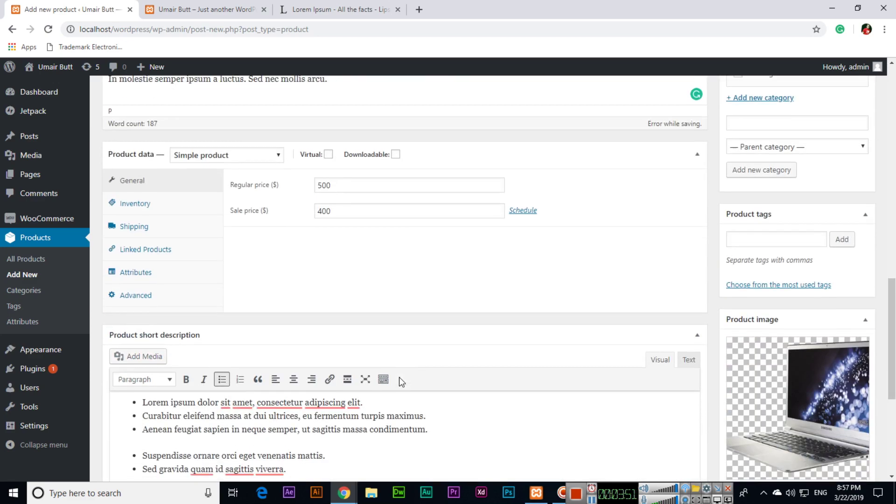
pyautogui.scroll(7, 476, 341)
pyautogui.scroll(5, 431, 300)
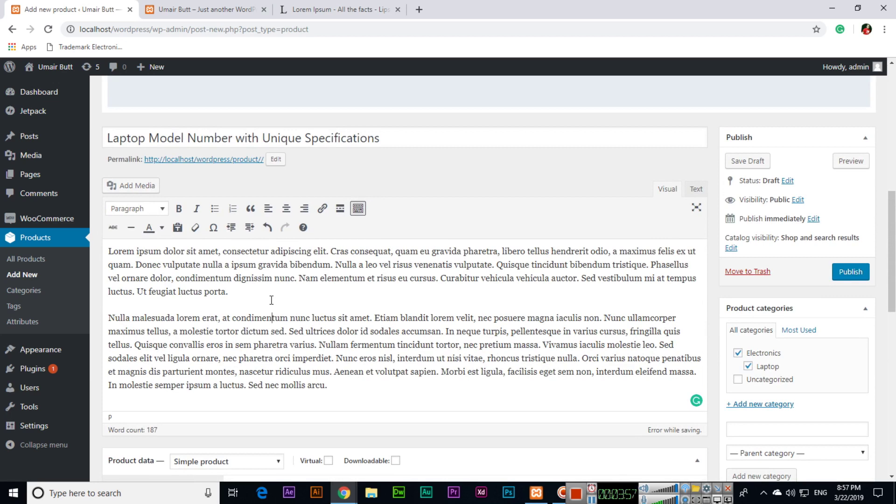
pyautogui.scroll(-10, 276, 301)
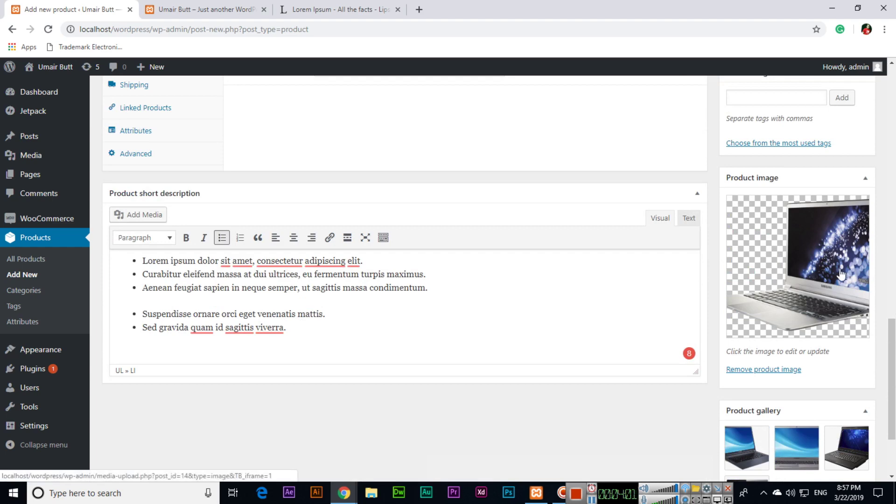
pyautogui.scroll(-2, 693, 280)
pyautogui.scroll(-1, 686, 286)
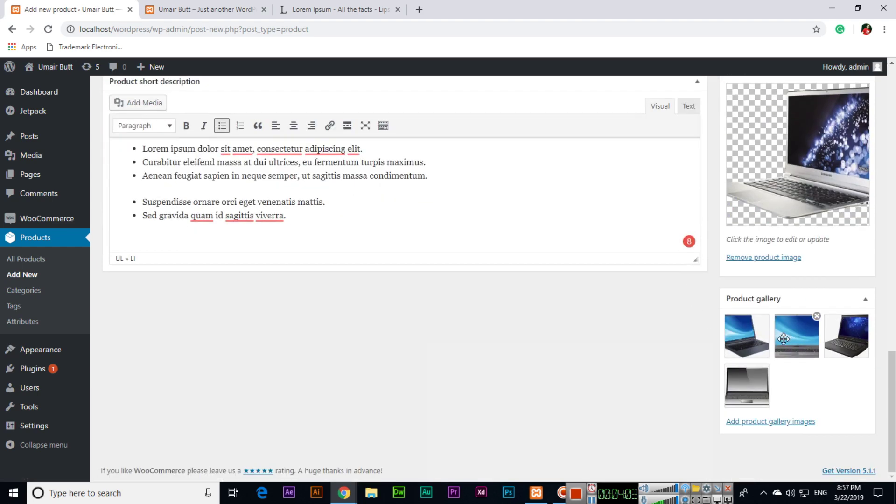
pyautogui.scroll(12, 670, 340)
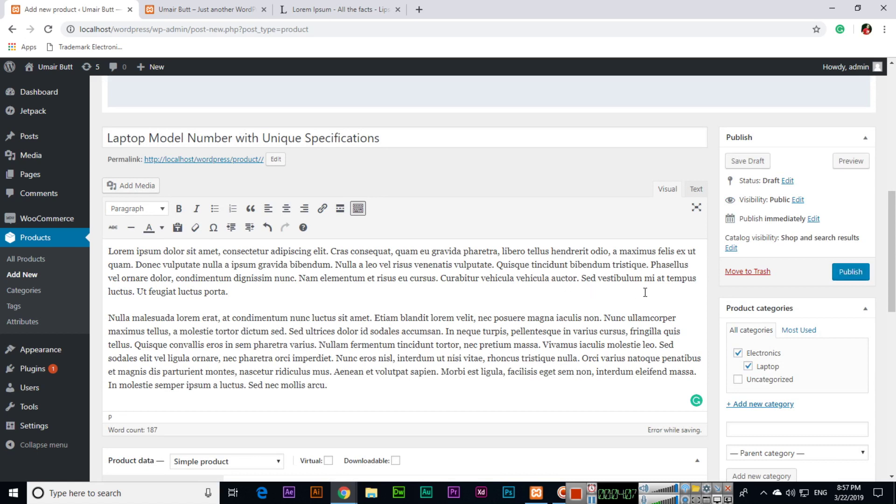
# Publish the laptop product and view the store's front-end home page.
pyautogui.click(854, 273)
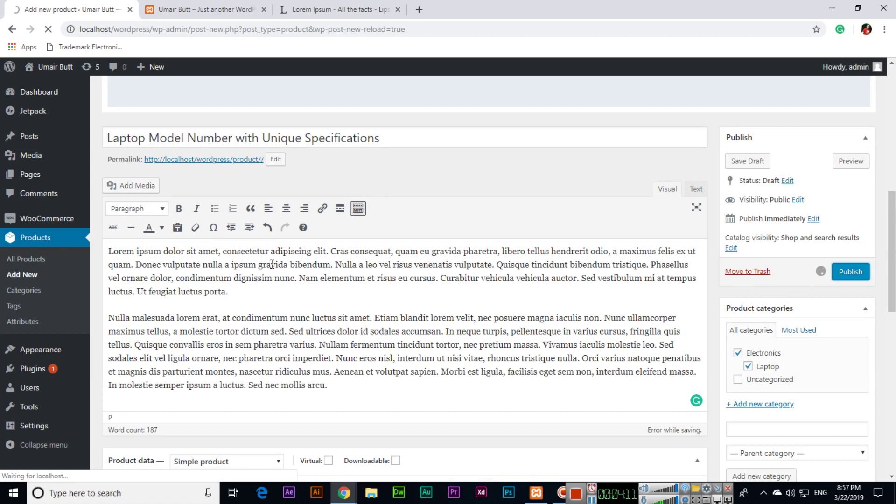
pyautogui.click(184, 7)
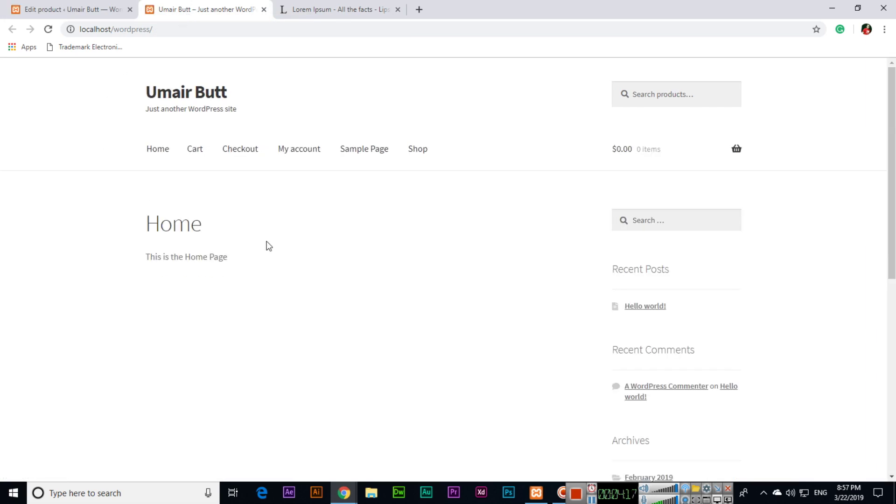
pyautogui.scroll(-4, 276, 252)
pyautogui.scroll(2, 125, 253)
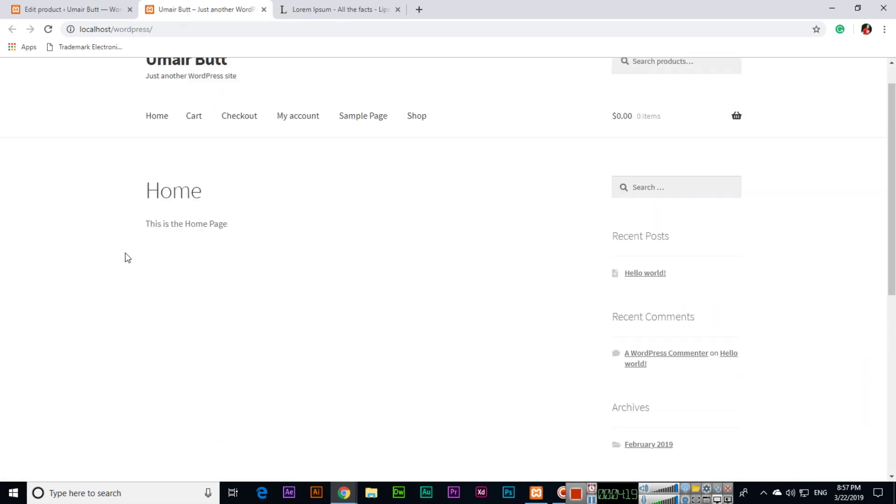
# Open the WordPress Menus administration page in a new tab and check the storefront's current navigation.
pyautogui.click(70, 8)
pyautogui.moveTo(49, 354)
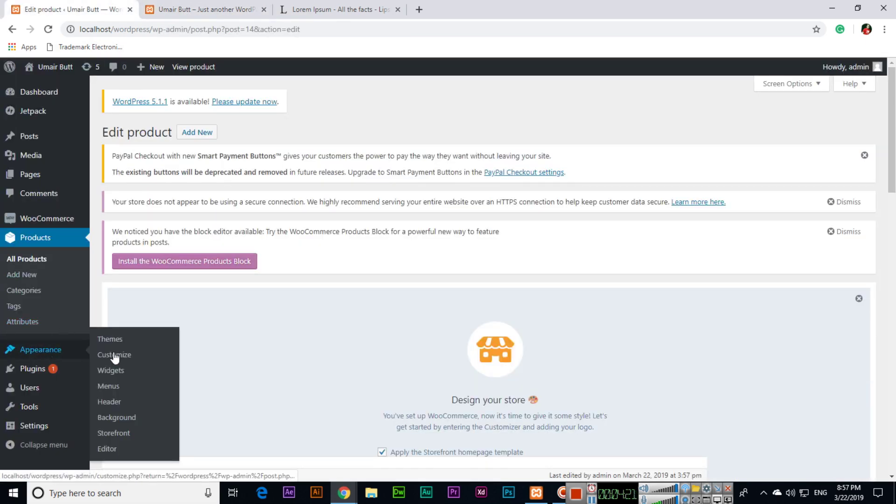
pyautogui.rightClick(114, 386)
pyautogui.click(135, 397)
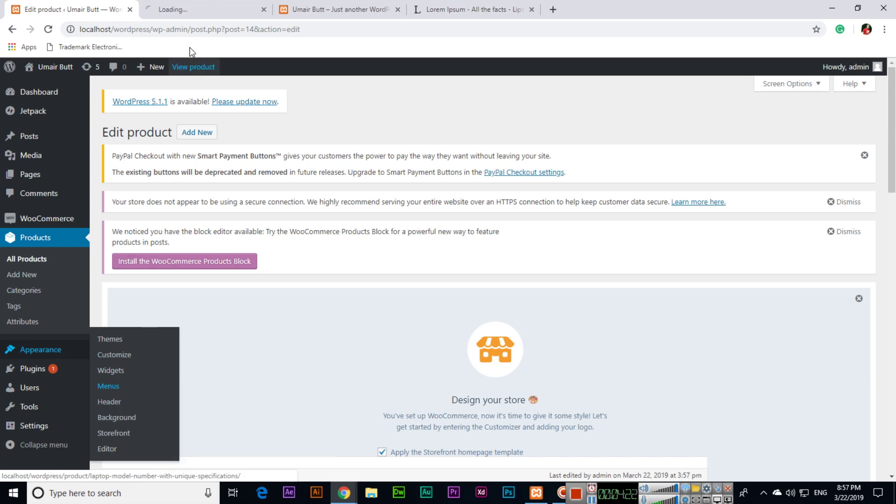
pyautogui.click(187, 12)
pyautogui.click(292, 9)
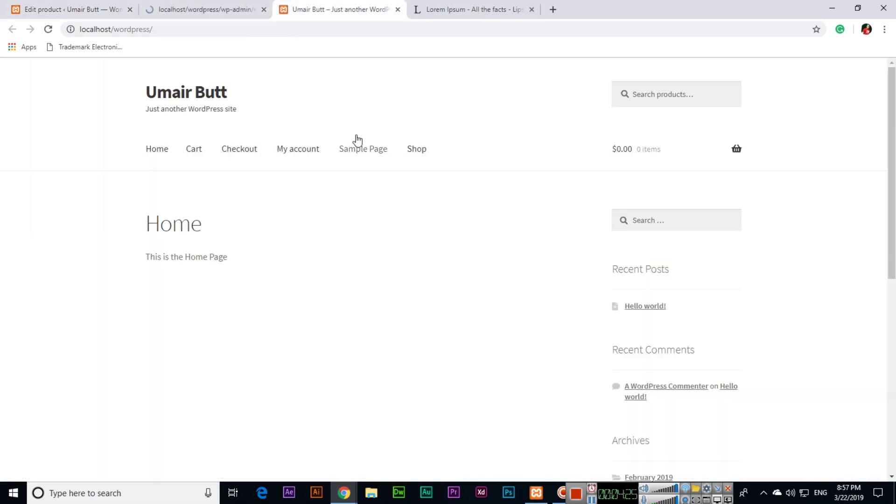
pyautogui.click(187, 7)
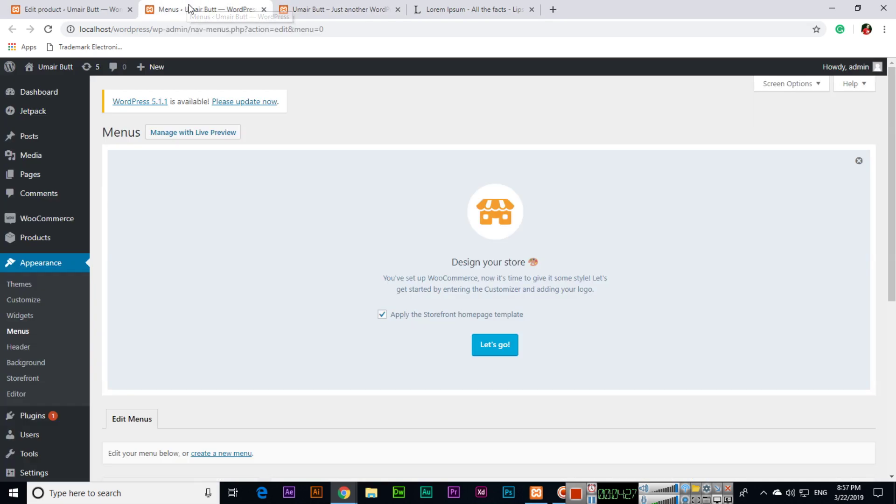
# Create a new navigation menu named "Main Menu".
pyautogui.scroll(-5, 182, 234)
pyautogui.click(372, 271)
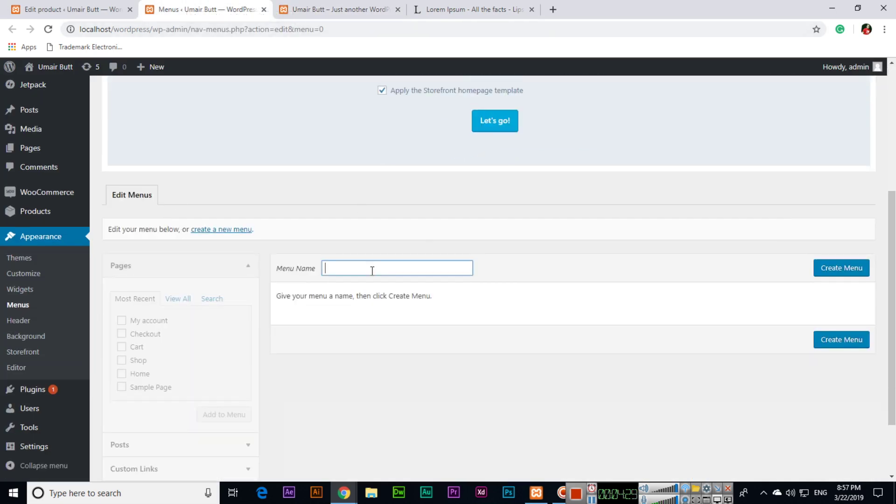
pyautogui.write('Main Menu')
pyautogui.press('Return')
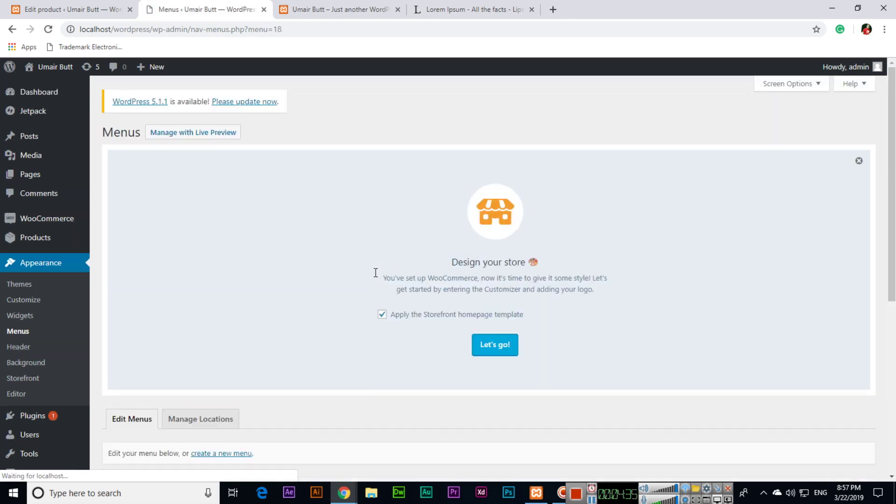
# Add the Home page listed between Checkout and My account to Main Menu, choosing from all pages.
pyautogui.scroll(-5, 374, 274)
pyautogui.scroll(-2, 382, 294)
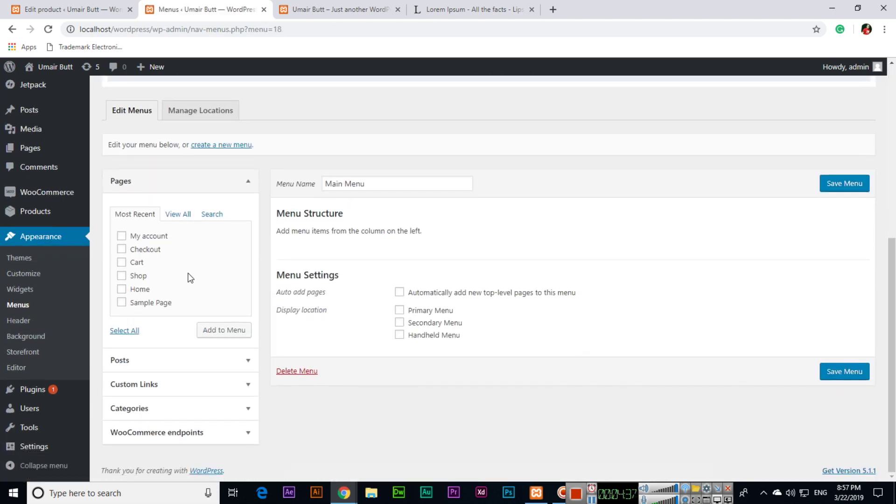
pyautogui.click(178, 216)
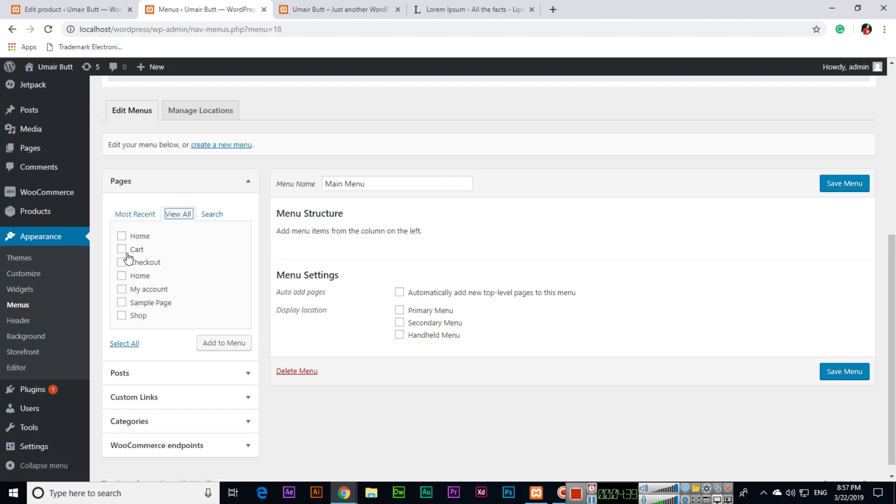
pyautogui.click(121, 275)
pyautogui.click(218, 349)
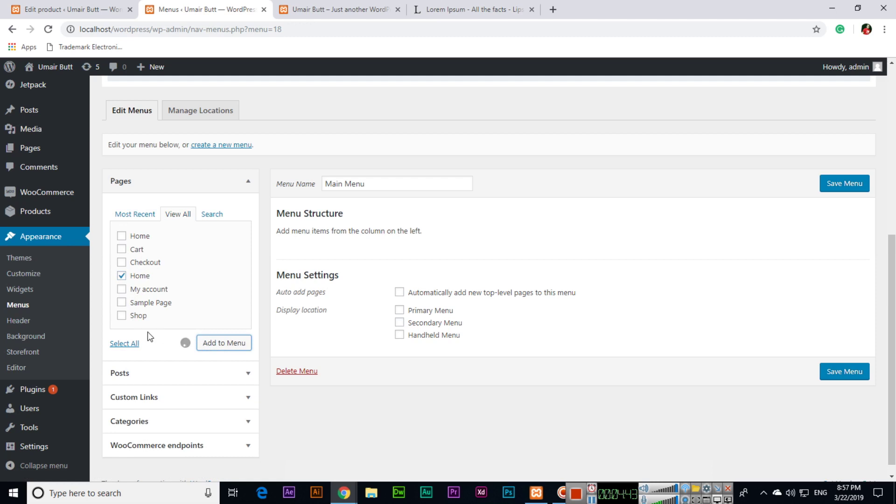
# Enable the Product categories and Products boxes among the item sources of the menu editor.
pyautogui.scroll(-1, 186, 380)
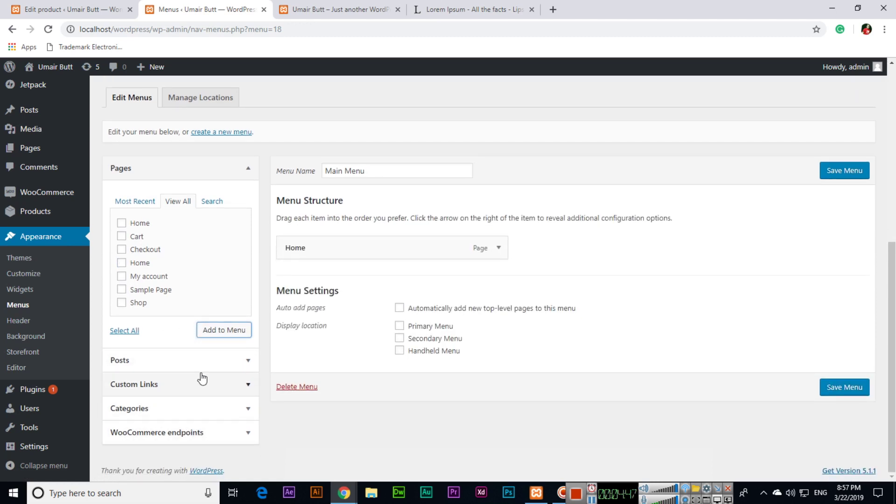
pyautogui.scroll(6, 745, 144)
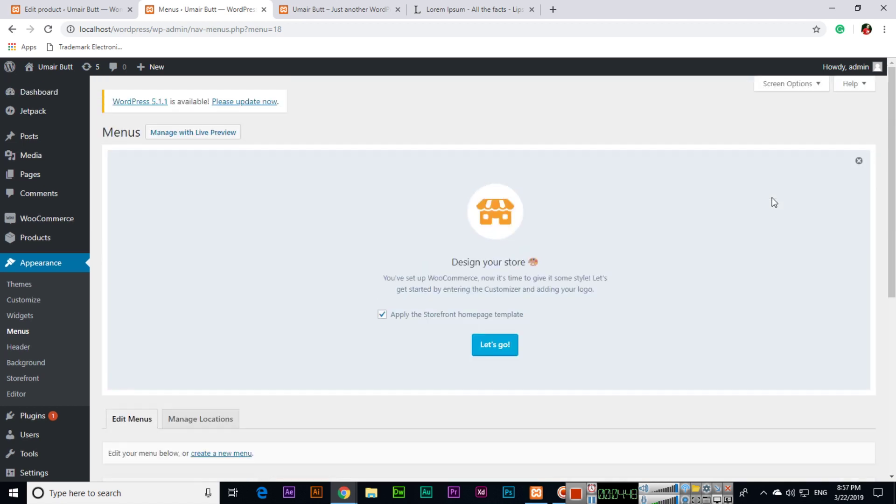
pyautogui.click(805, 88)
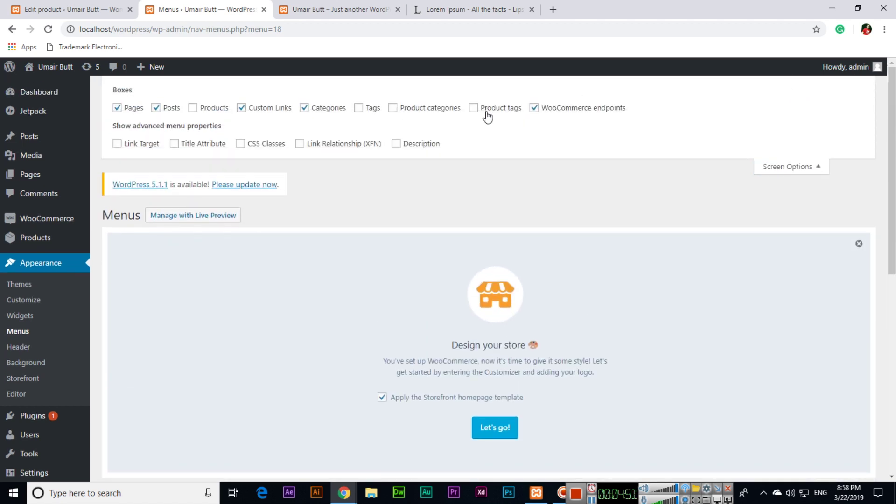
pyautogui.click(393, 109)
pyautogui.click(192, 108)
pyautogui.click(797, 169)
pyautogui.scroll(-8, 224, 327)
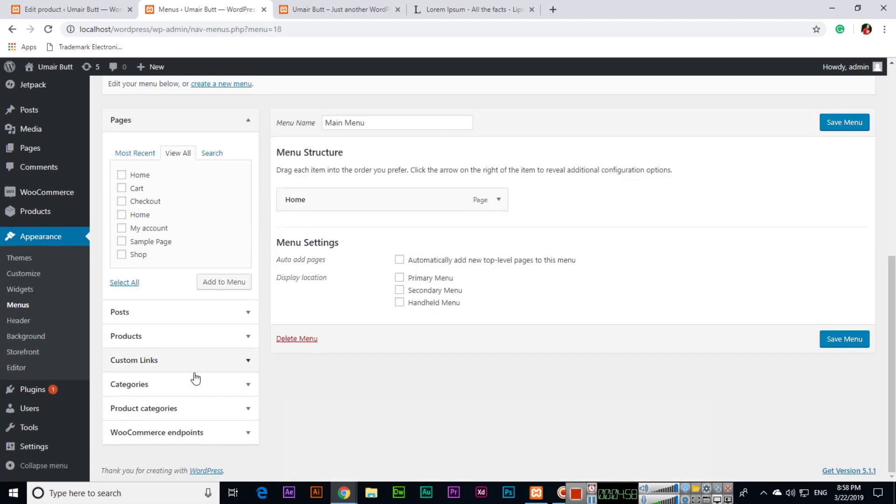
# Add the Electronics and Laptop product categories to Main Menu.
pyautogui.click(207, 409)
pyautogui.click(121, 362)
pyautogui.click(132, 375)
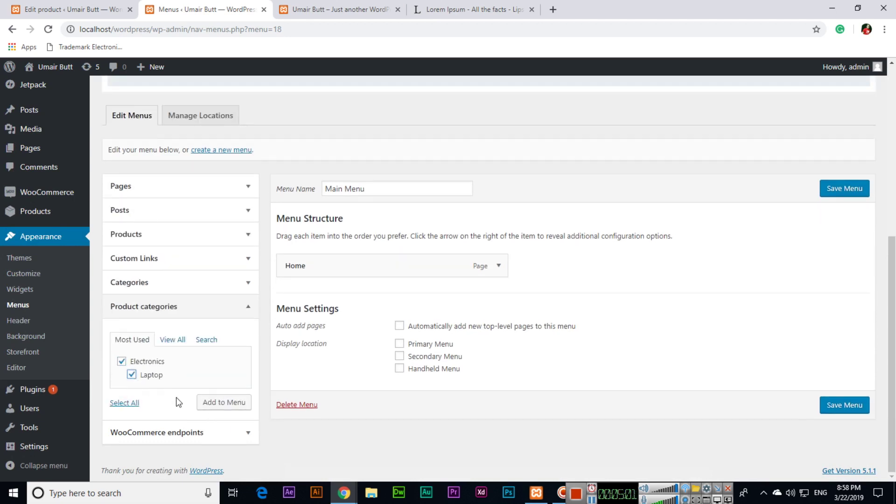
pyautogui.click(226, 406)
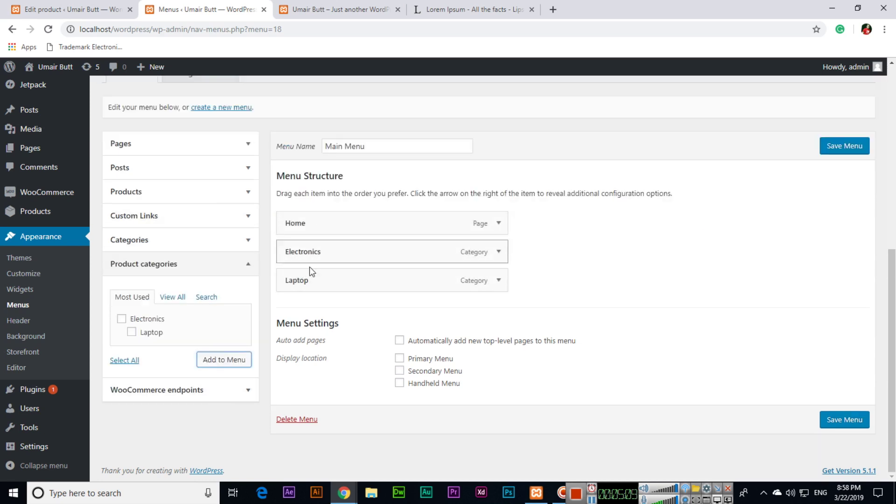
# Nest Laptop as a sub item under Electronics in Main Menu and save the menu.
pyautogui.moveTo(305, 280); pyautogui.dragTo(327, 309)
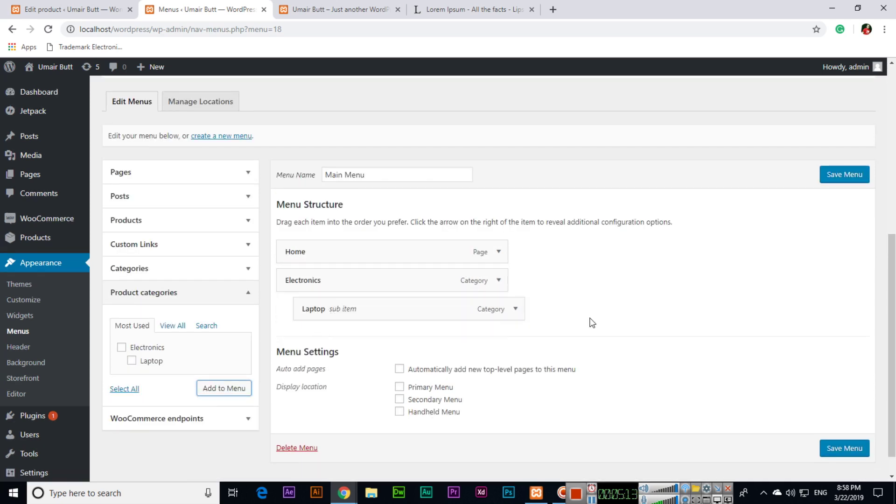
pyautogui.click(844, 180)
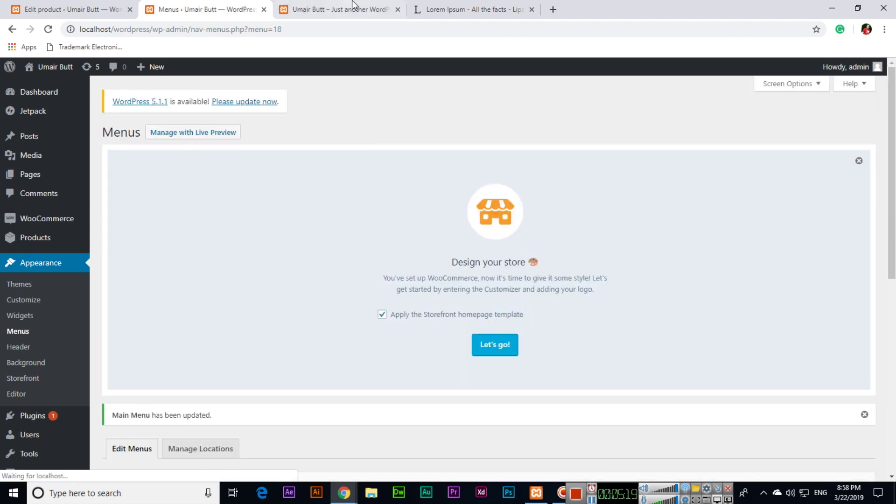
pyautogui.click(350, 8)
pyautogui.click(205, 9)
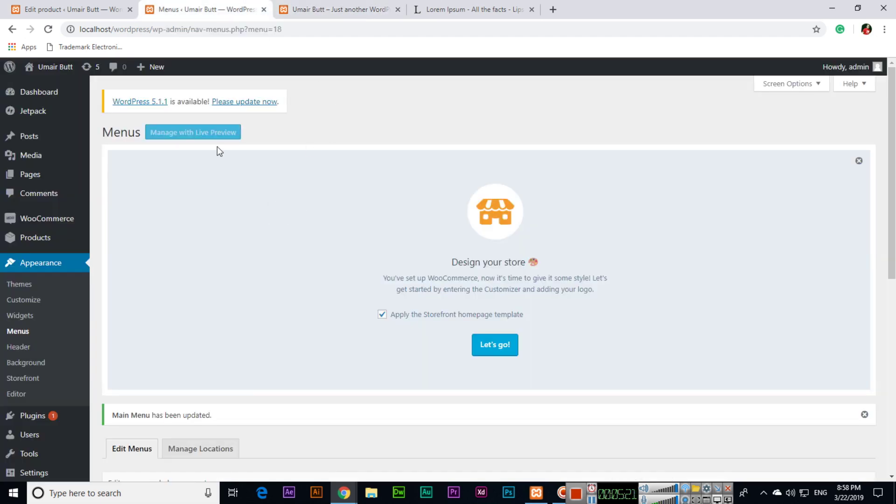
# Assign Main Menu to the theme's Primary Menu location and save the location changes.
pyautogui.scroll(-7, 304, 246)
pyautogui.click(209, 115)
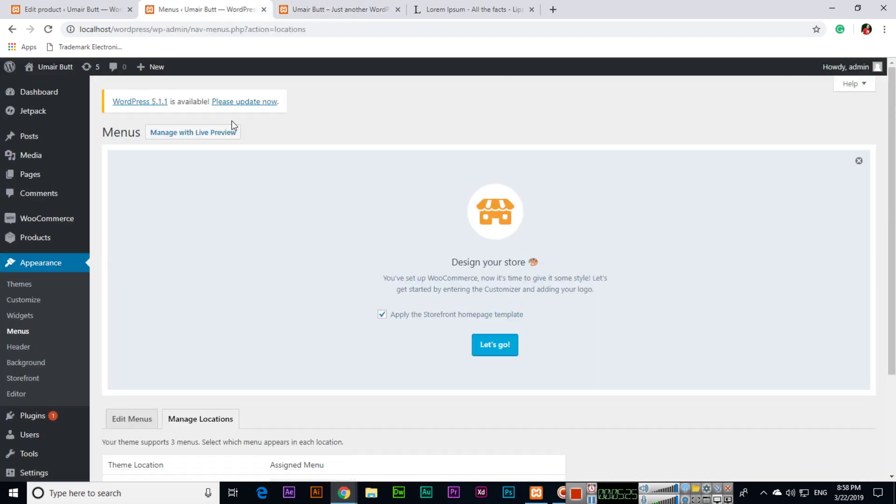
pyautogui.scroll(-3, 309, 269)
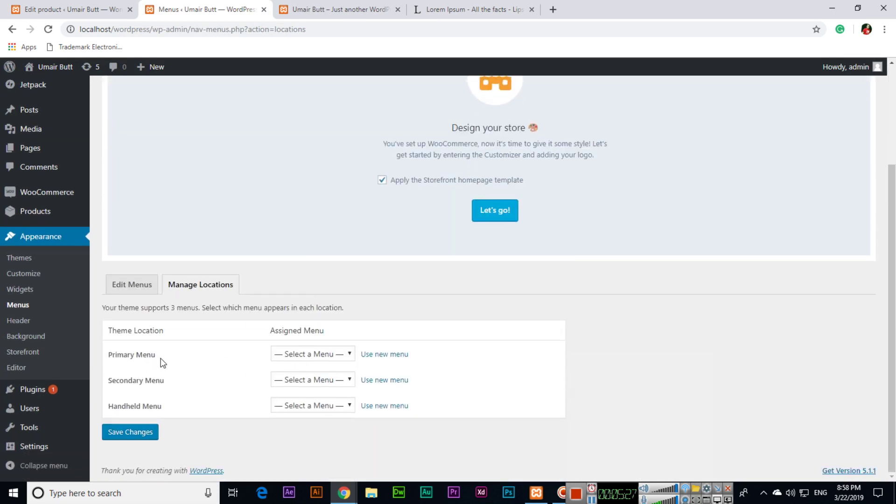
pyautogui.click(313, 355)
pyautogui.click(301, 377)
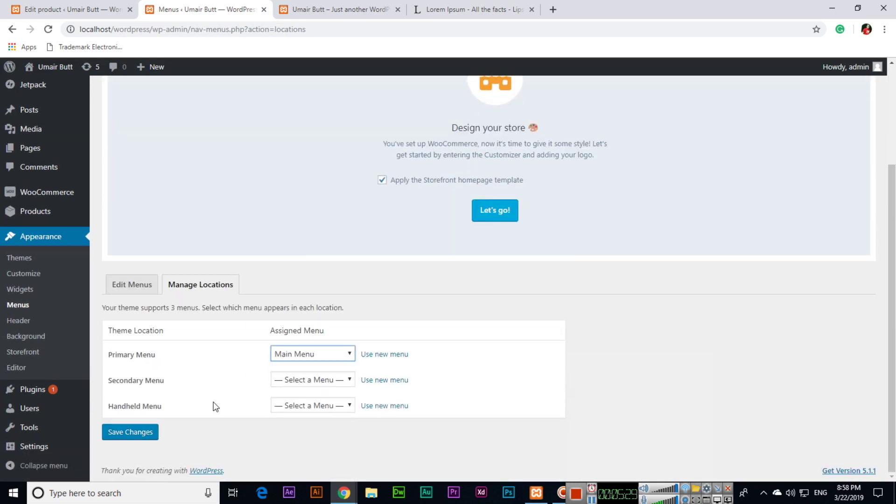
pyautogui.click(130, 432)
# Reload the storefront and check the Laptop category page through the Electronics submenu.
pyautogui.hotkey('ctrl', 'Tab')
pyautogui.press('F5')
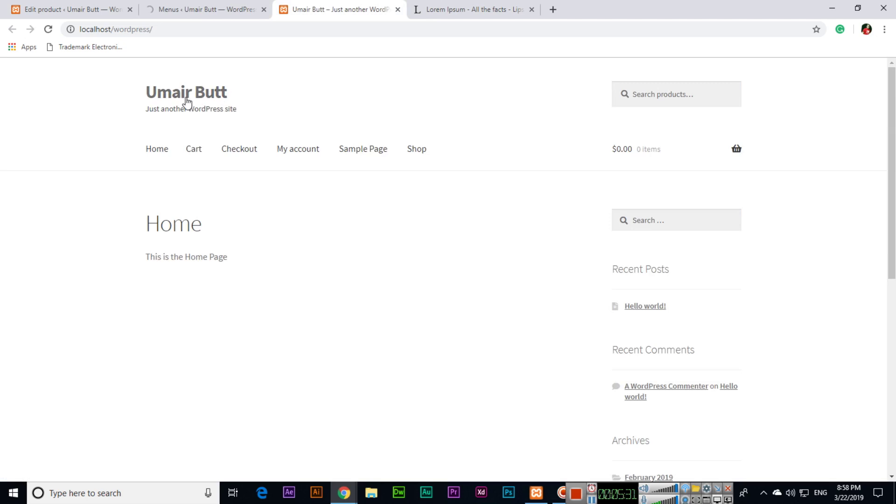
pyautogui.moveTo(202, 155)
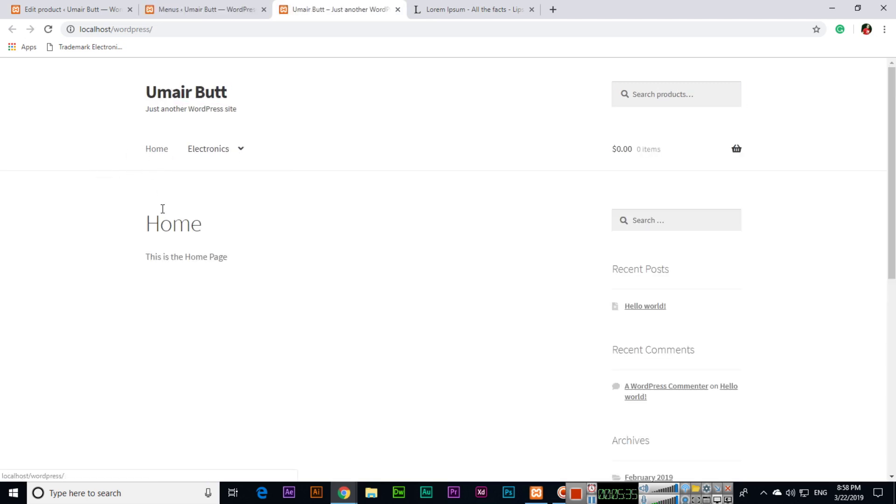
pyautogui.click(211, 192)
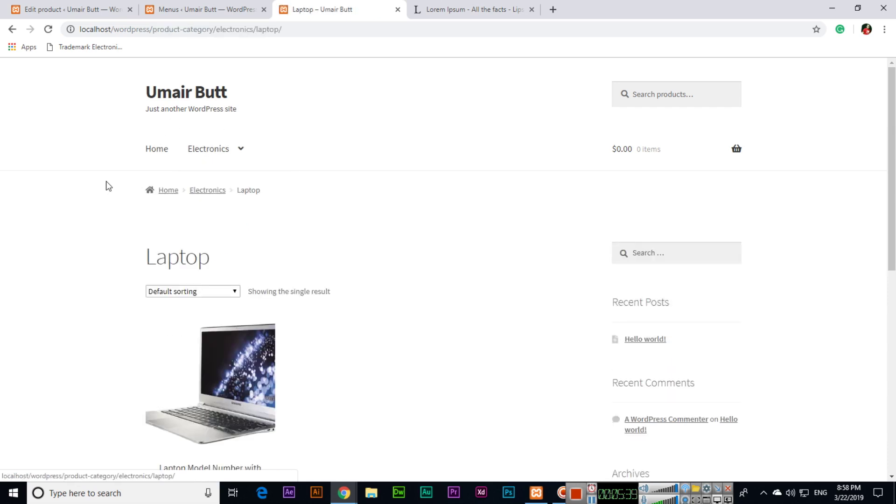
pyautogui.scroll(-5, 80, 224)
pyautogui.scroll(1, 99, 203)
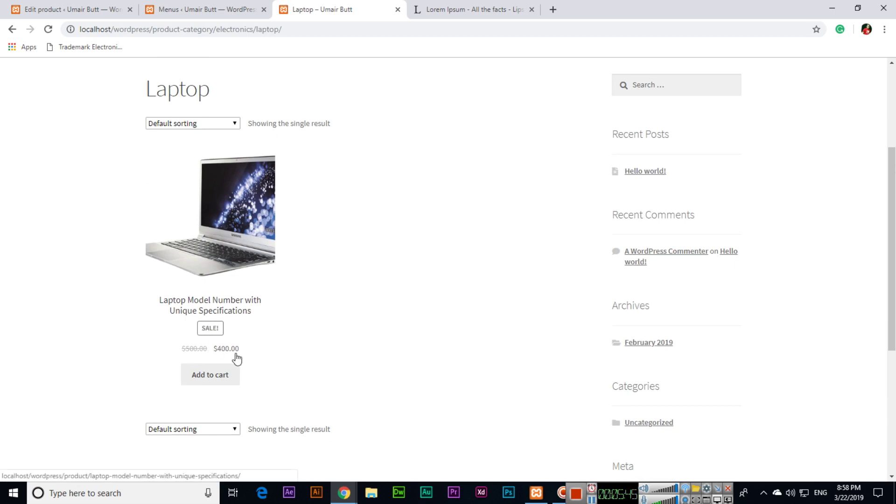
# Open the laptop's product page from the category listing and view its gallery images and title.
pyautogui.click(224, 311)
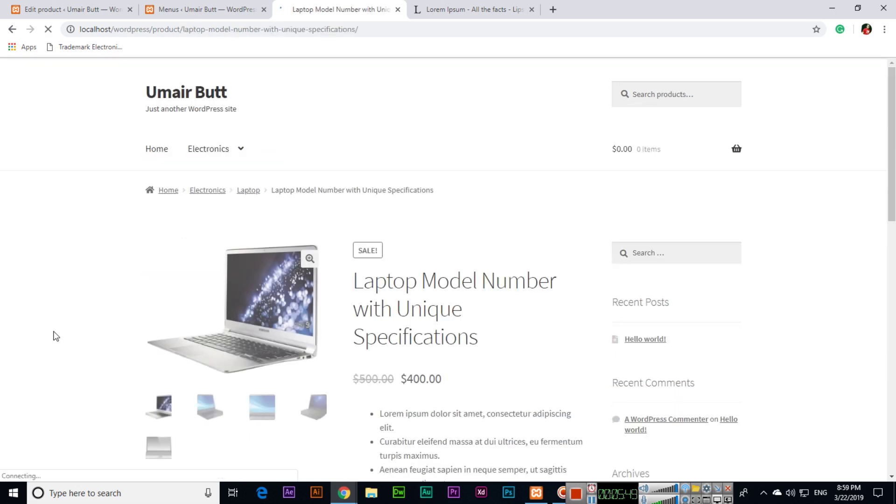
pyautogui.scroll(-2, 56, 338)
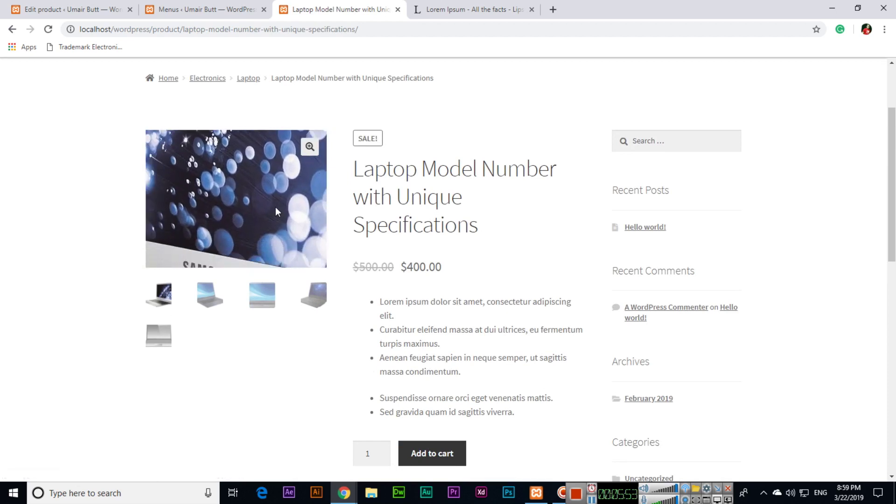
pyautogui.click(210, 293)
pyautogui.click(262, 291)
pyautogui.click(311, 292)
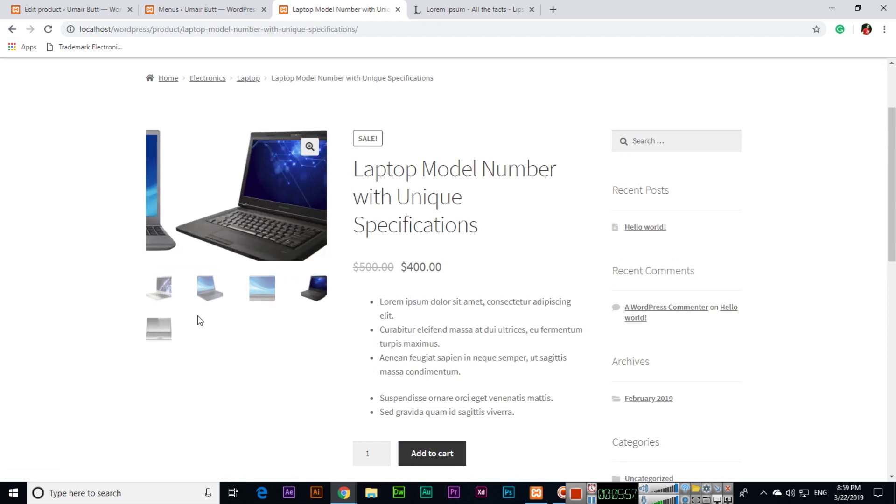
pyautogui.click(158, 337)
pyautogui.moveTo(356, 168); pyautogui.dragTo(502, 234)
pyautogui.click(488, 247)
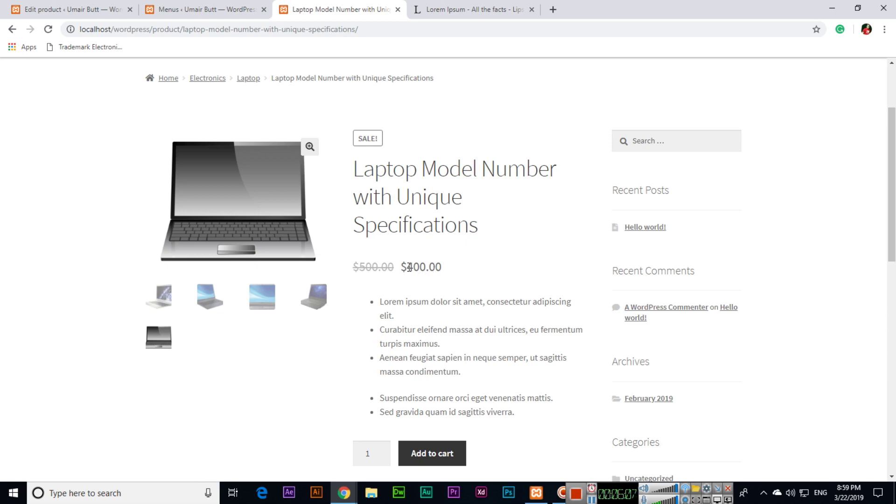
# Examine the product page's price, short description, full description and reviews sections.
pyautogui.scroll(-2, 482, 296)
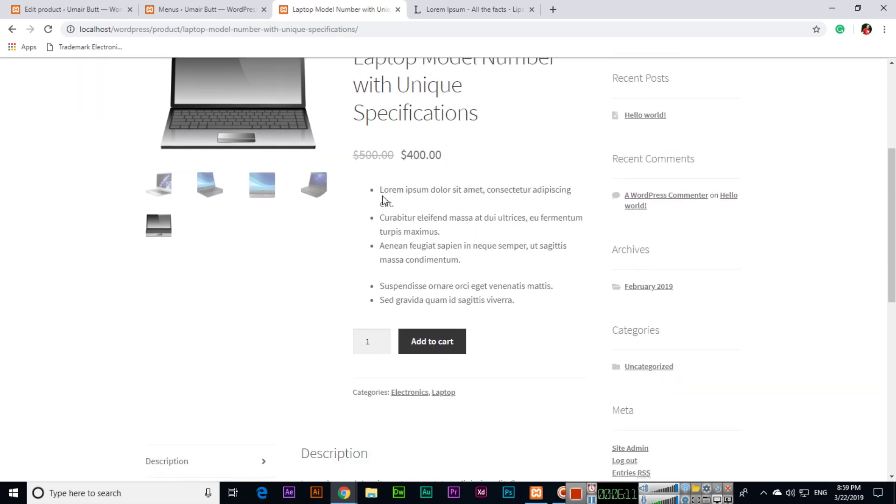
pyautogui.scroll(-7, 415, 248)
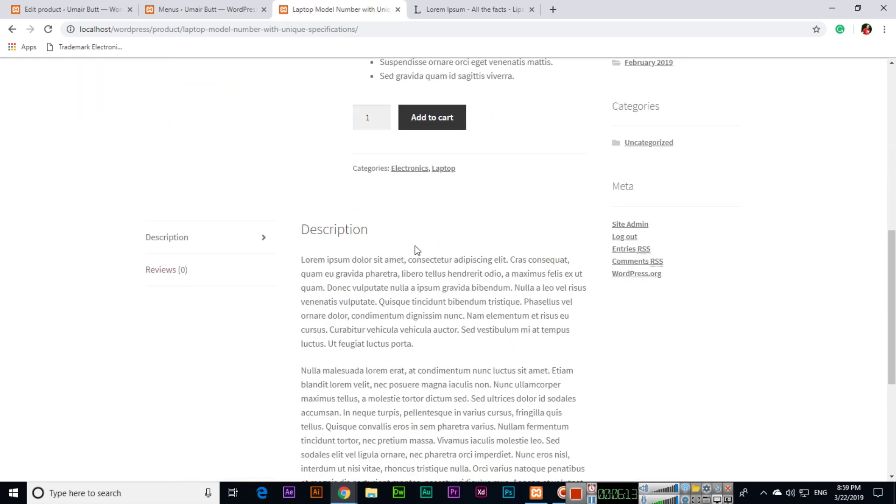
pyautogui.scroll(10, 415, 248)
pyautogui.scroll(-3, 420, 299)
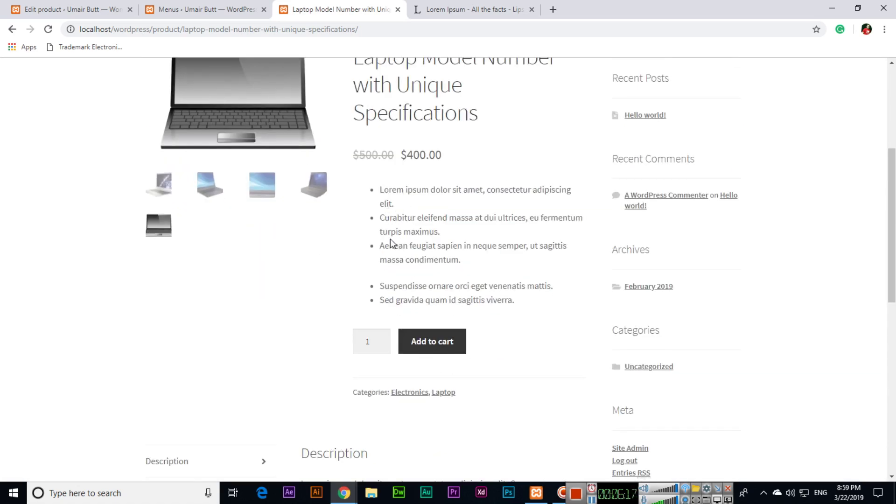
pyautogui.scroll(-4, 420, 248)
pyautogui.scroll(-2, 346, 303)
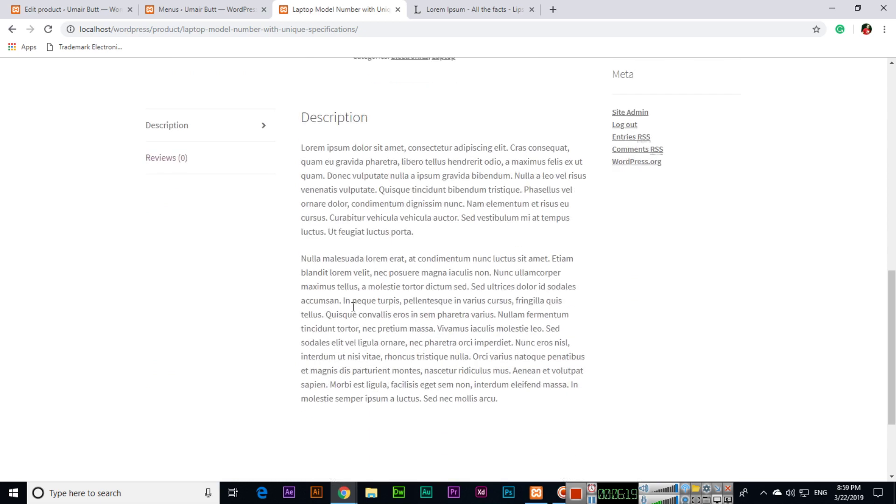
pyautogui.click(169, 160)
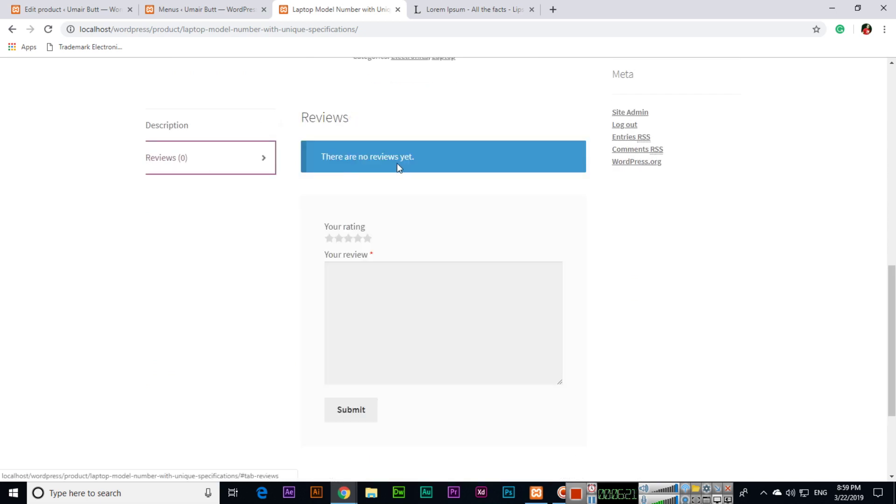
pyautogui.click(185, 127)
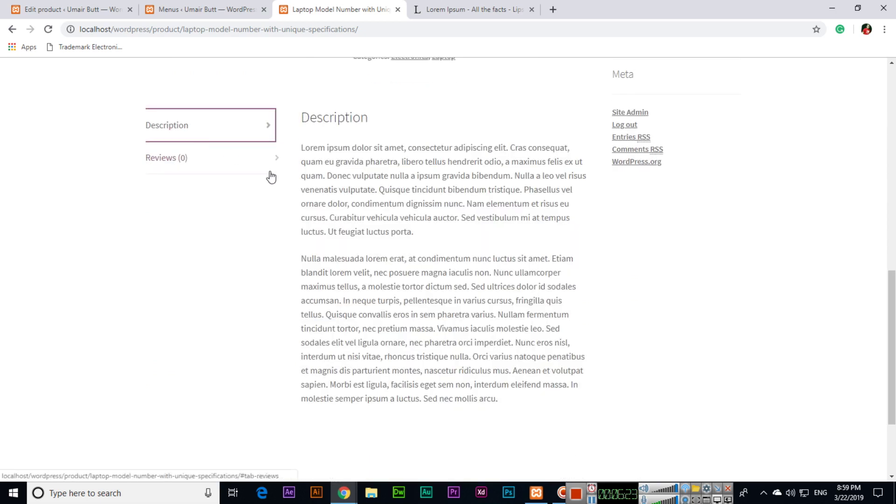
pyautogui.scroll(4, 411, 300)
pyautogui.scroll(1, 503, 326)
pyautogui.scroll(1, 503, 325)
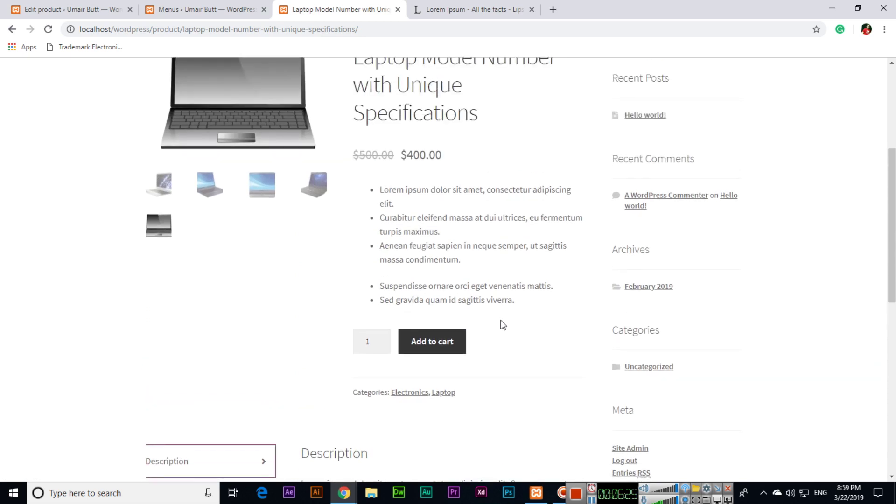
pyautogui.scroll(4, 474, 352)
pyautogui.scroll(-2, 474, 347)
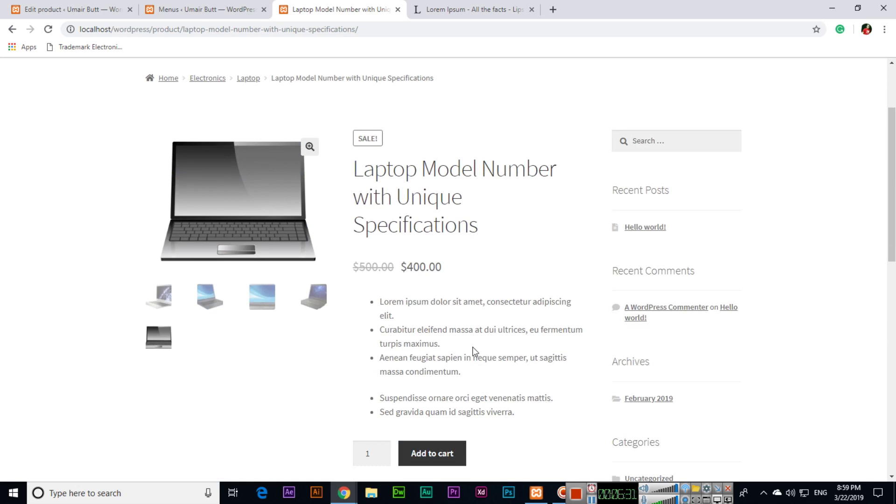
pyautogui.scroll(2, 474, 351)
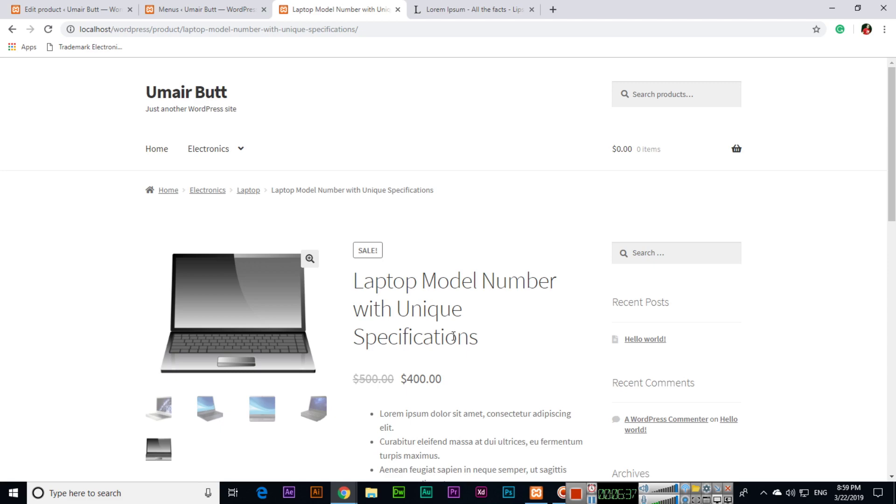
# Return to editing the laptop product and examine its product type choices and the Virtual option's explanation.
pyautogui.click(201, 9)
pyautogui.click(70, 9)
pyautogui.scroll(-7, 421, 290)
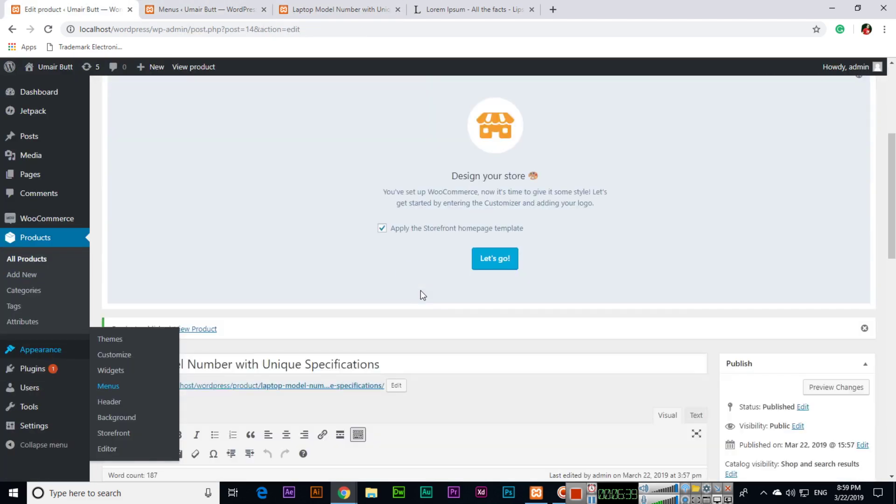
pyautogui.scroll(-5, 420, 291)
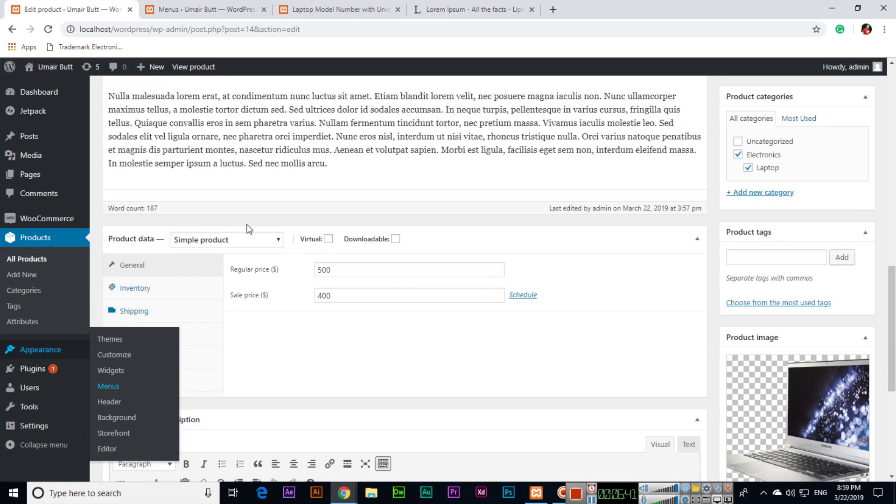
pyautogui.click(223, 241)
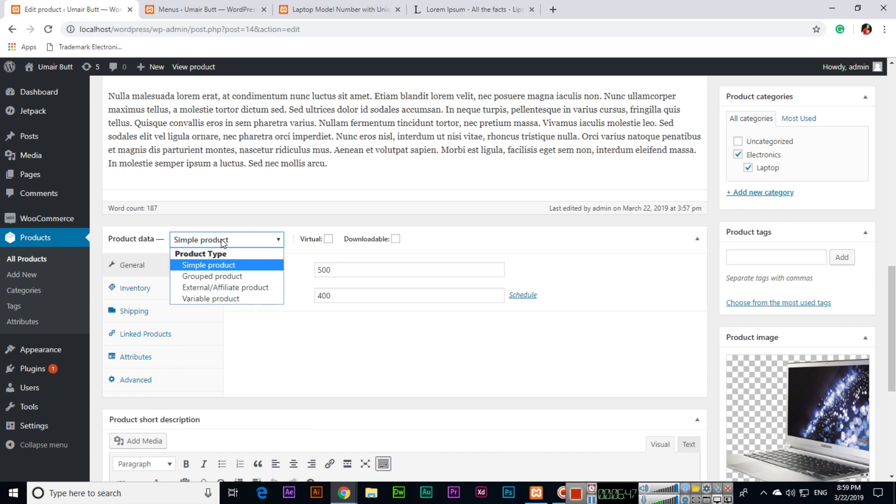
pyautogui.click(223, 241)
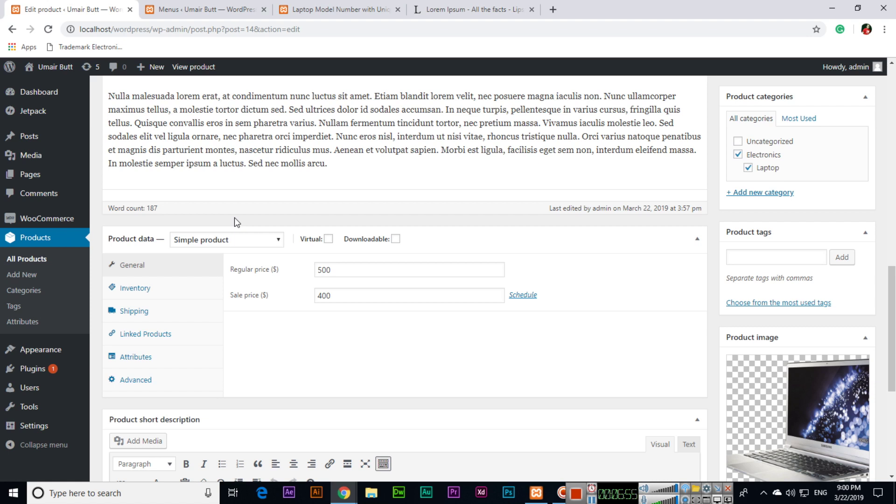
pyautogui.moveTo(318, 243)
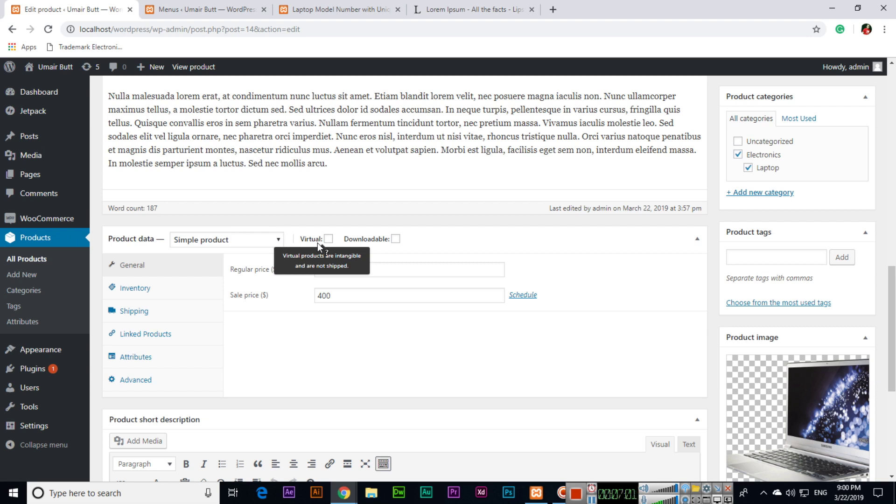
pyautogui.scroll(2, 337, 274)
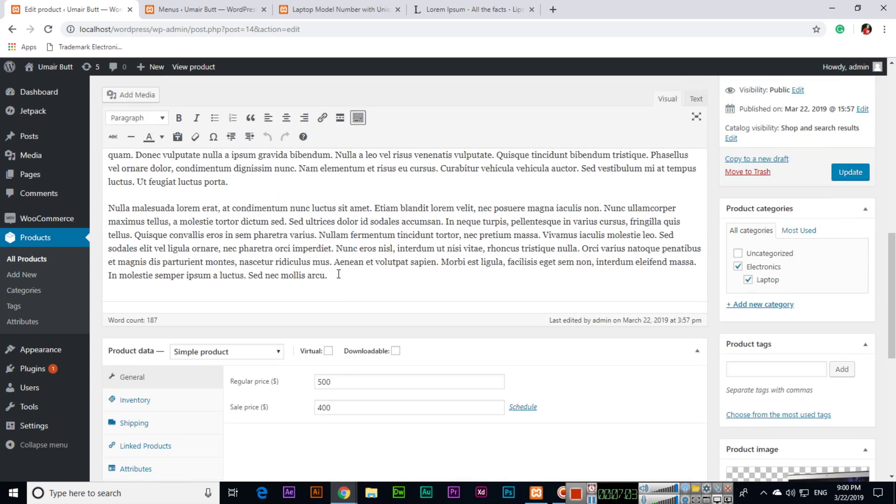